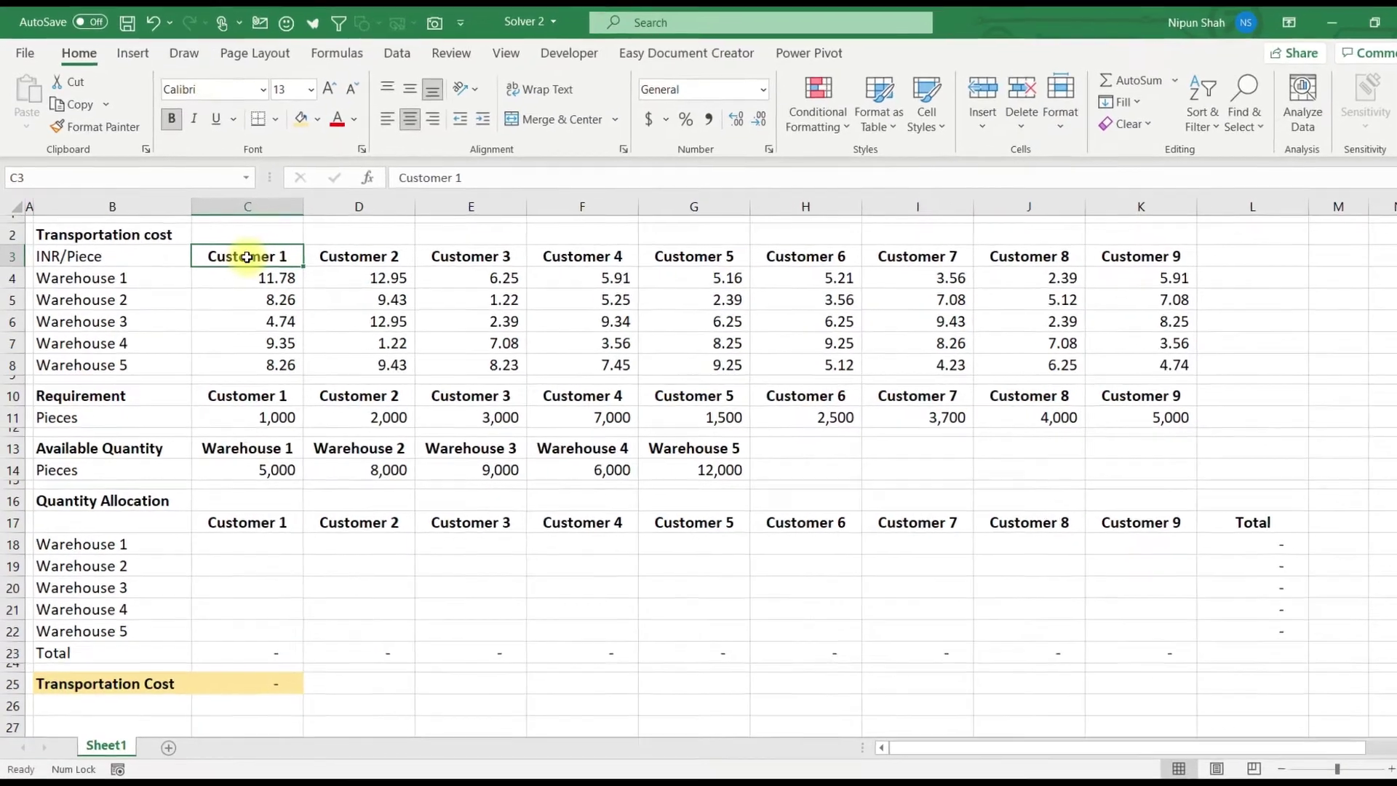
Examine the transportation cost table, the customer requirements and the available warehouse quantities
{"action": "key", "text": "ctrl+shift+Right"}
{"action": "key", "text": "Left"}
{"action": "key", "text": "Down"}
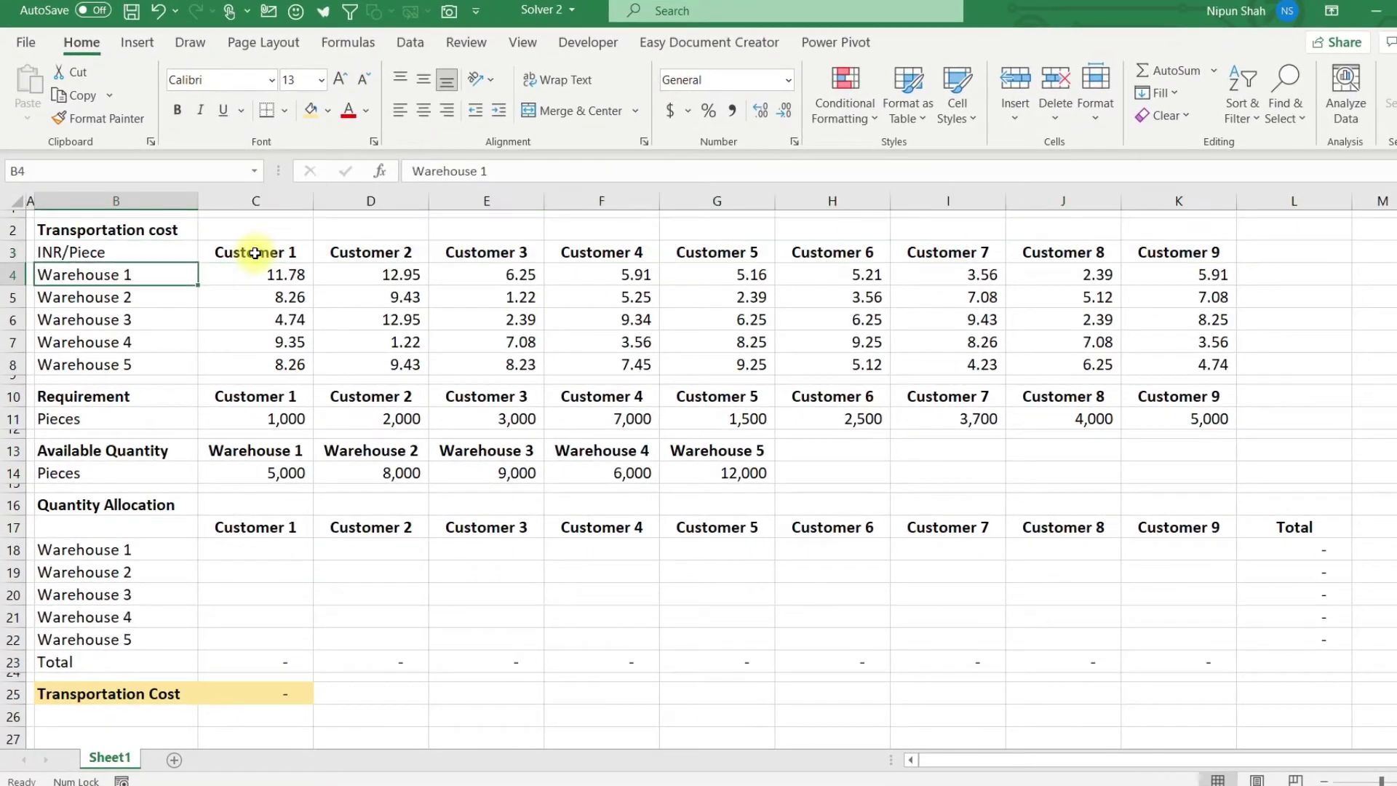
{"action": "key", "text": "ctrl+shift+Down"}
{"action": "left_click", "coordinate": [231, 275]}
{"action": "left_click_drag", "start_coordinate": [231, 274], "coordinate": [1157, 357]}
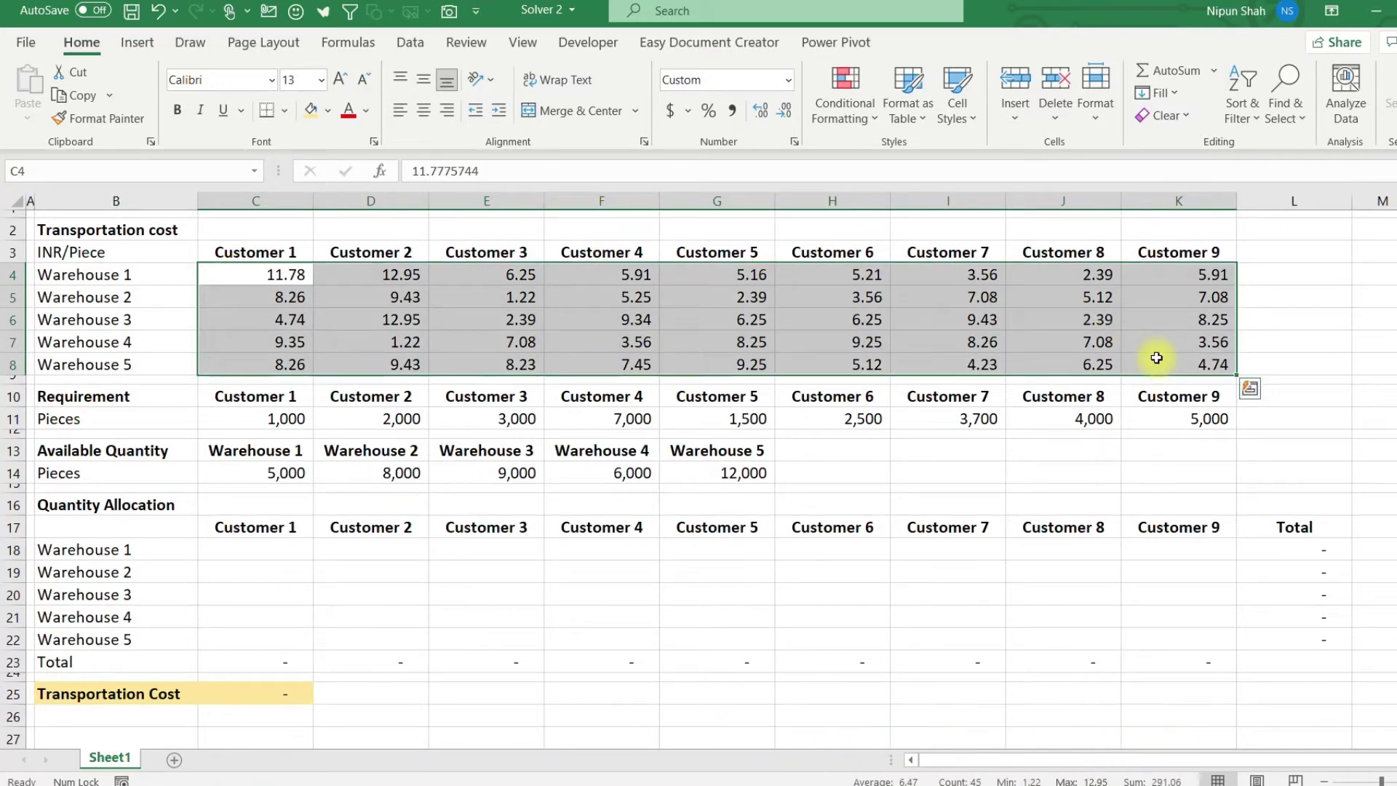
{"action": "left_click", "coordinate": [157, 397]}
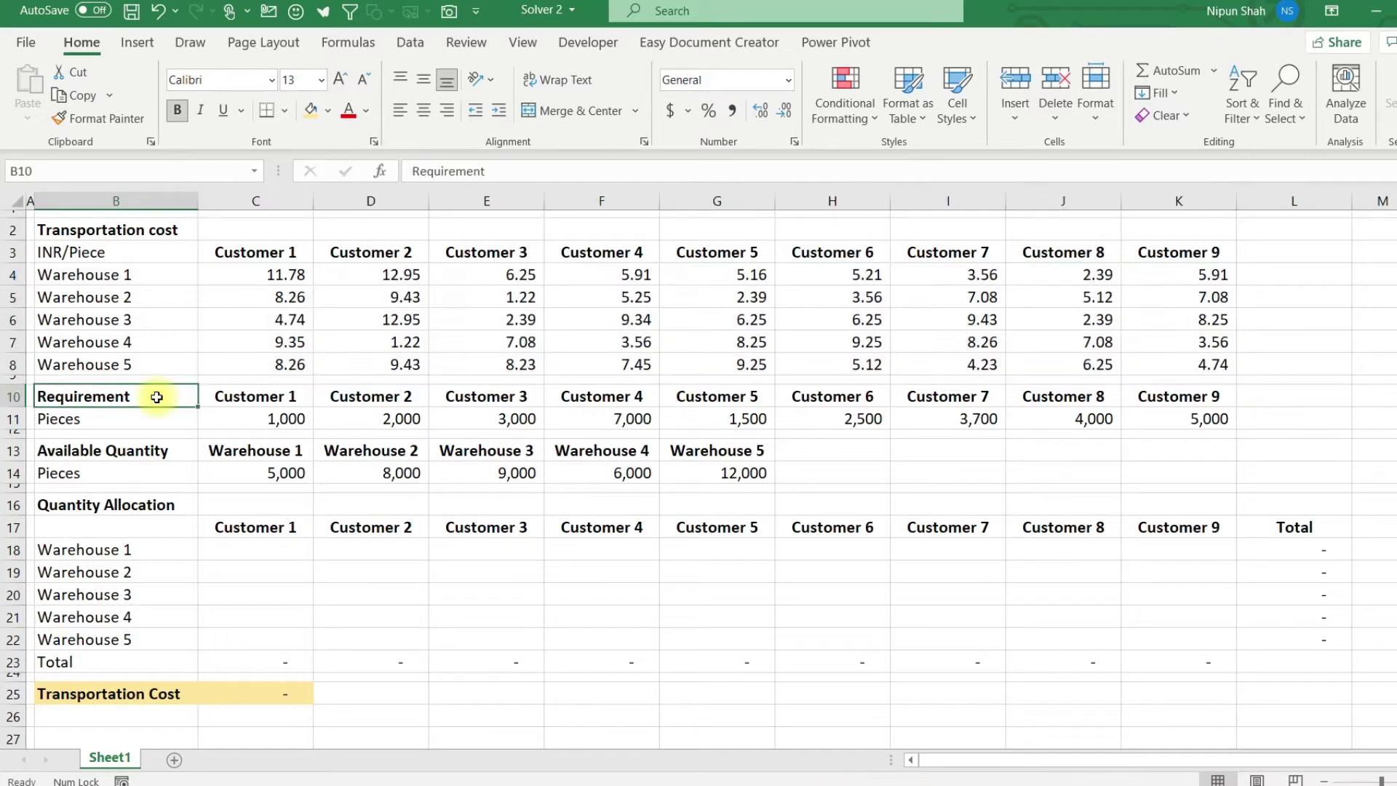
{"action": "left_click_drag", "start_coordinate": [157, 397], "coordinate": [1176, 411]}
{"action": "left_click_drag", "start_coordinate": [135, 452], "coordinate": [748, 470]}
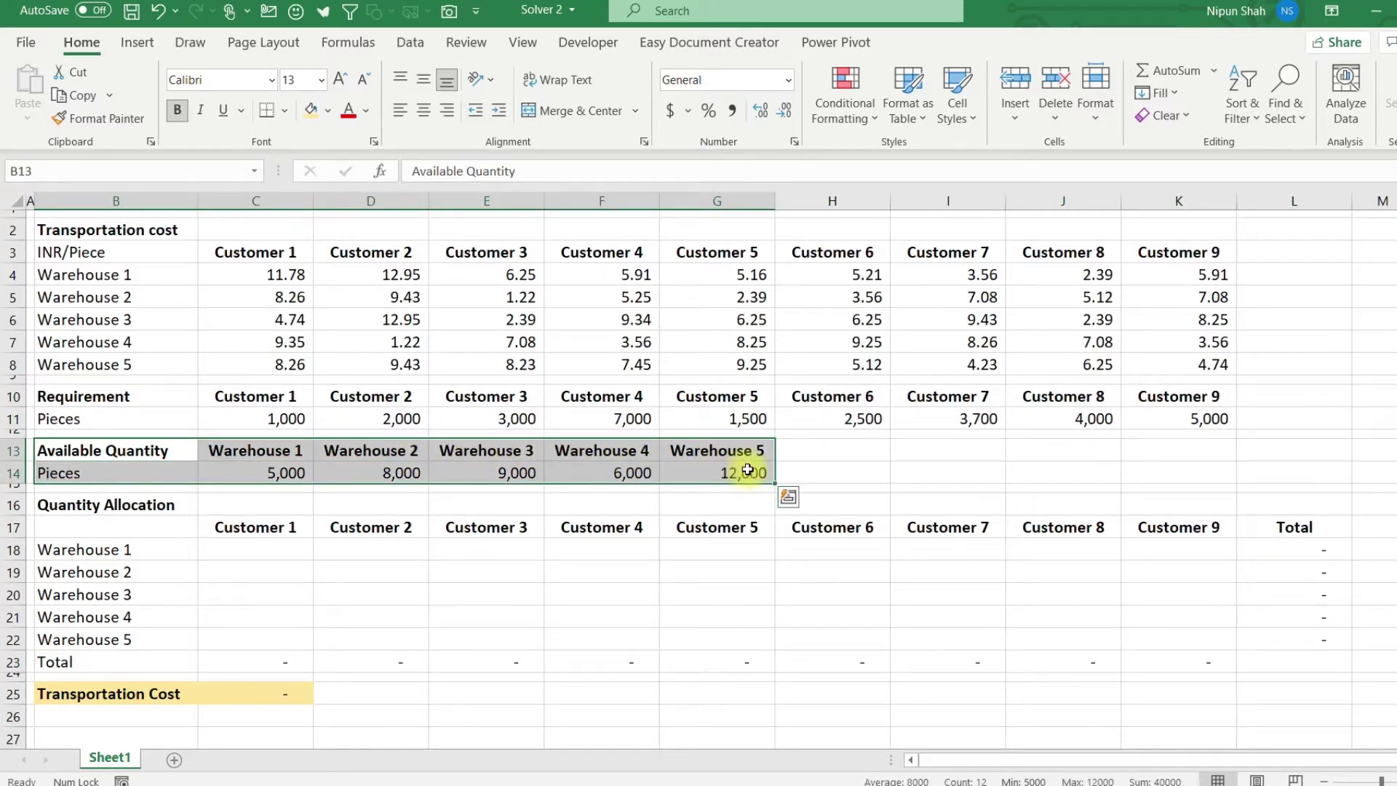
Review the quantity allocation grid C18:K22 and the transportation cost cell C25 that depends on it
{"action": "left_click", "coordinate": [254, 551]}
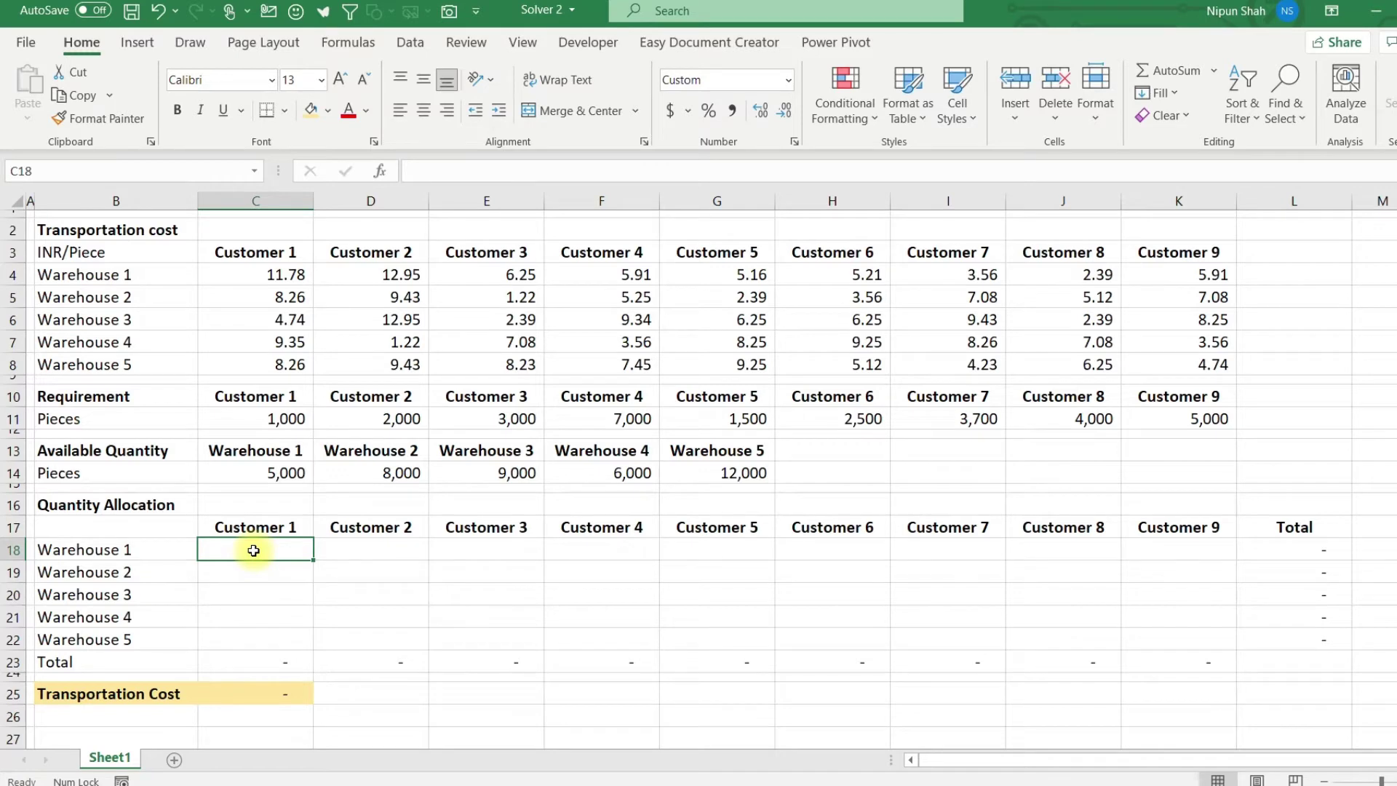
{"action": "left_click_drag", "start_coordinate": [254, 551], "coordinate": [1218, 634]}
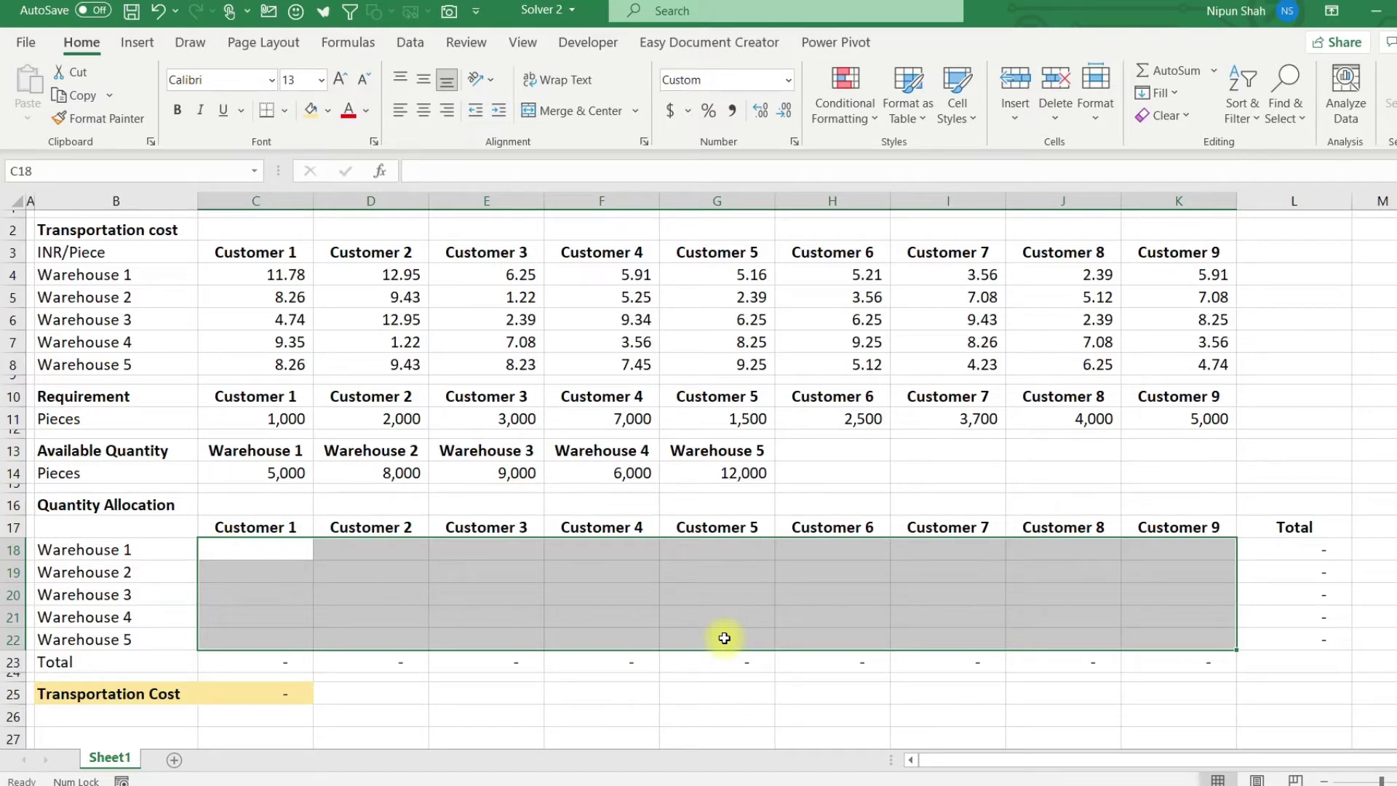
{"action": "left_click", "coordinate": [271, 549]}
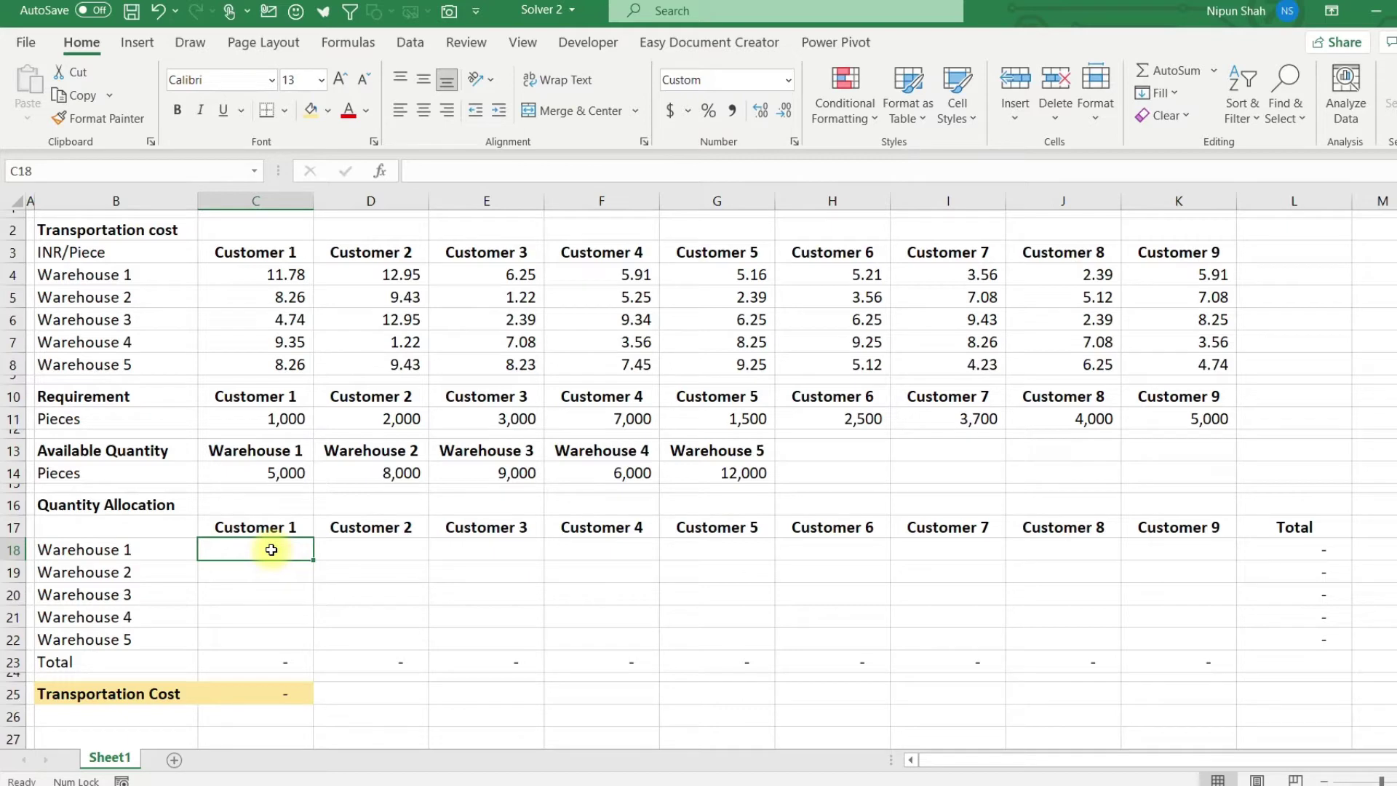
{"action": "left_click", "coordinate": [245, 699]}
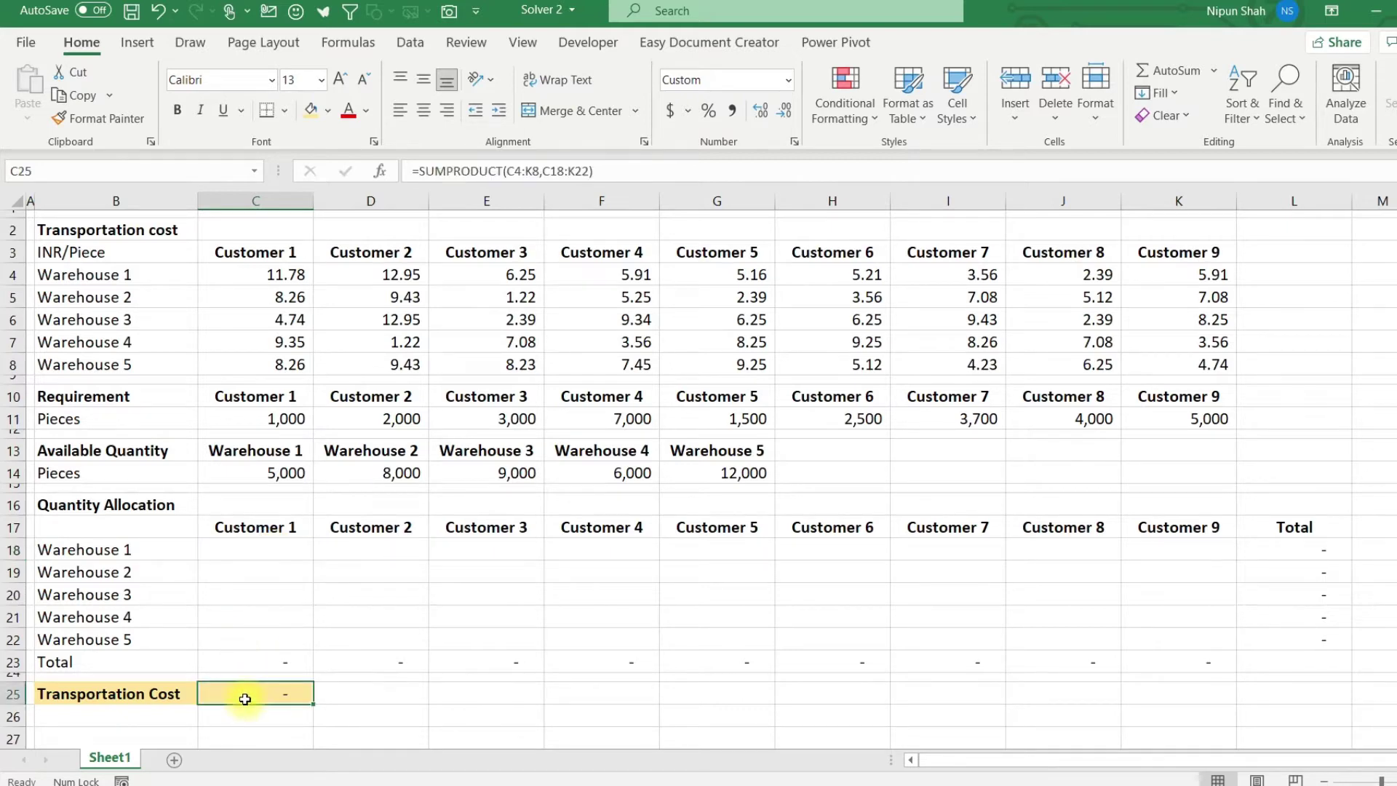
{"action": "left_click", "coordinate": [267, 546]}
{"action": "left_click_drag", "start_coordinate": [267, 546], "coordinate": [1179, 638]}
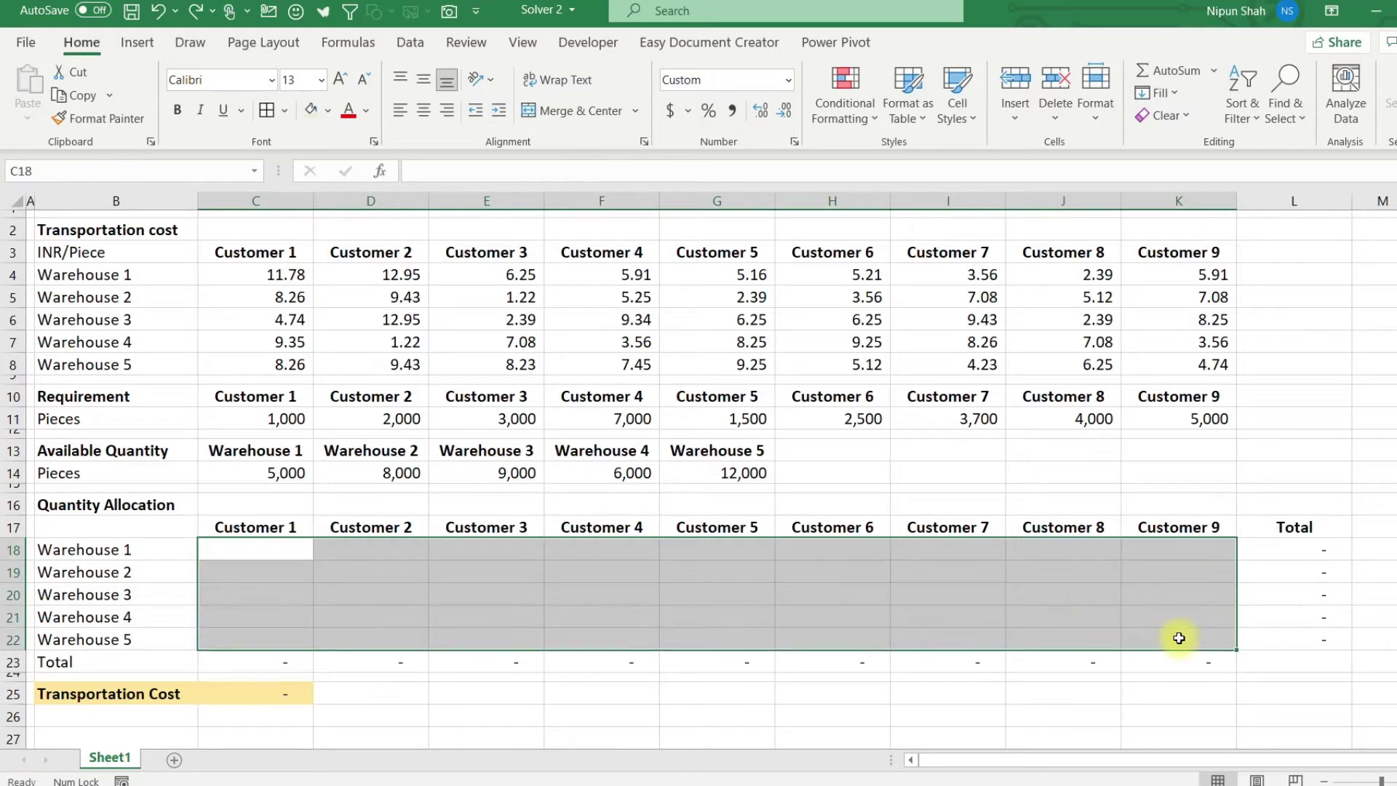
Inspect the formulas behind the warehouse totals in L18:L22, the customer totals in C23:K23 and the transportation cost in C25
{"action": "left_click", "coordinate": [1274, 552]}
{"action": "left_click_drag", "start_coordinate": [1271, 552], "coordinate": [1283, 636]}
{"action": "key", "text": "F2"}
{"action": "key", "text": "Escape"}
{"action": "key", "text": "Down"}
{"action": "key", "text": "F2"}
{"action": "key", "text": "Escape"}
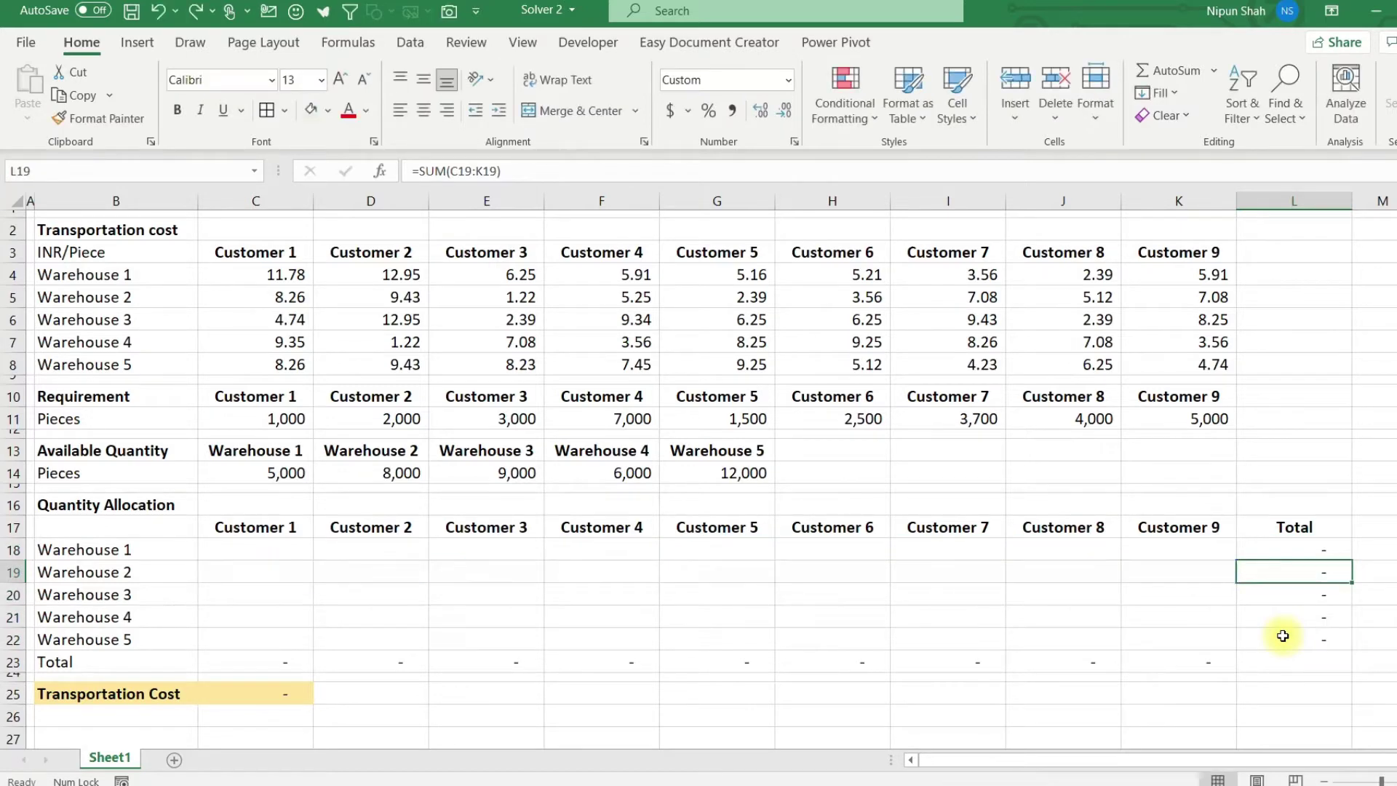
{"action": "left_click", "coordinate": [272, 662]}
{"action": "key", "text": "ctrl+shift+Right"}
{"action": "key", "text": "F2"}
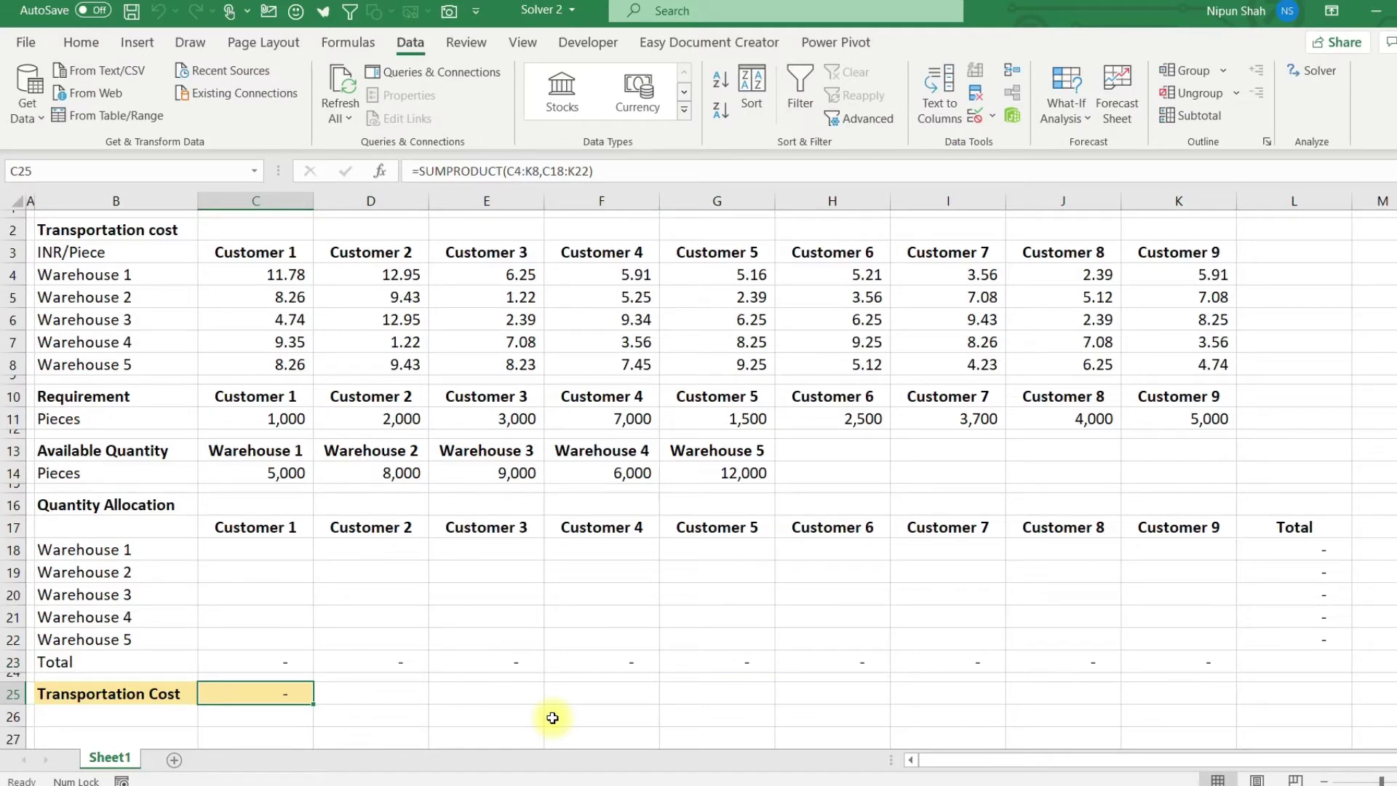
{"action": "key", "text": "F2"}
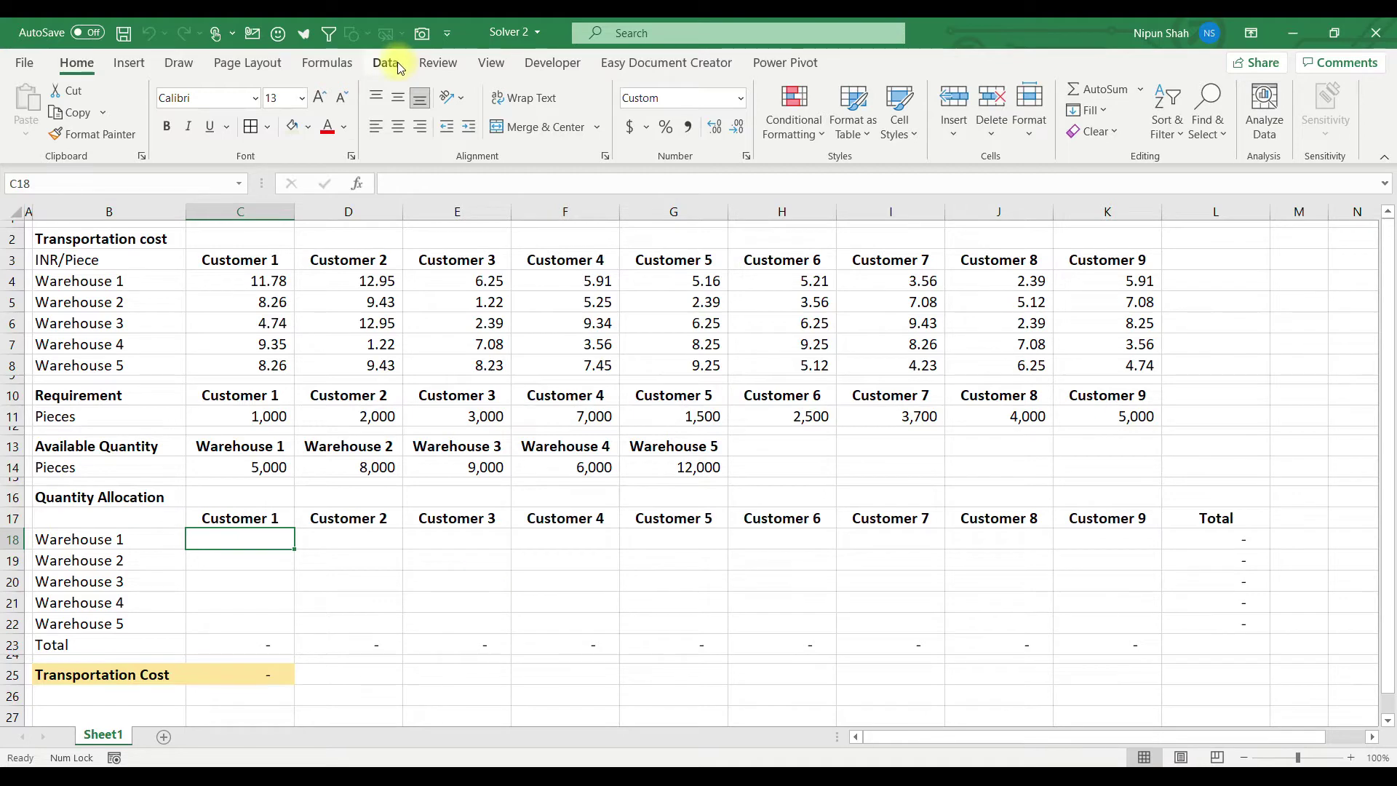
Check in the Excel add-ins list that the Solver Add-in is enabled
{"action": "left_click", "coordinate": [400, 68]}
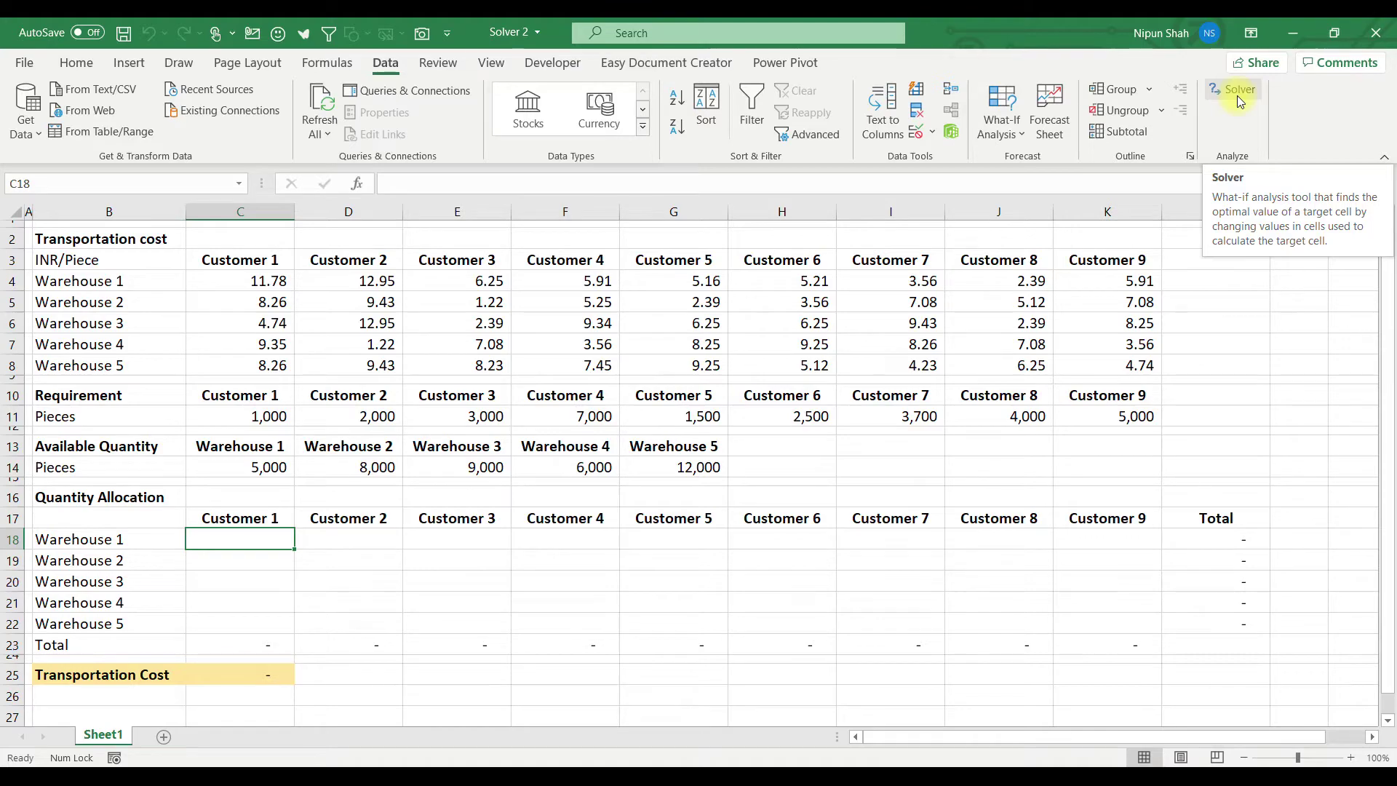
{"action": "left_click", "coordinate": [24, 64]}
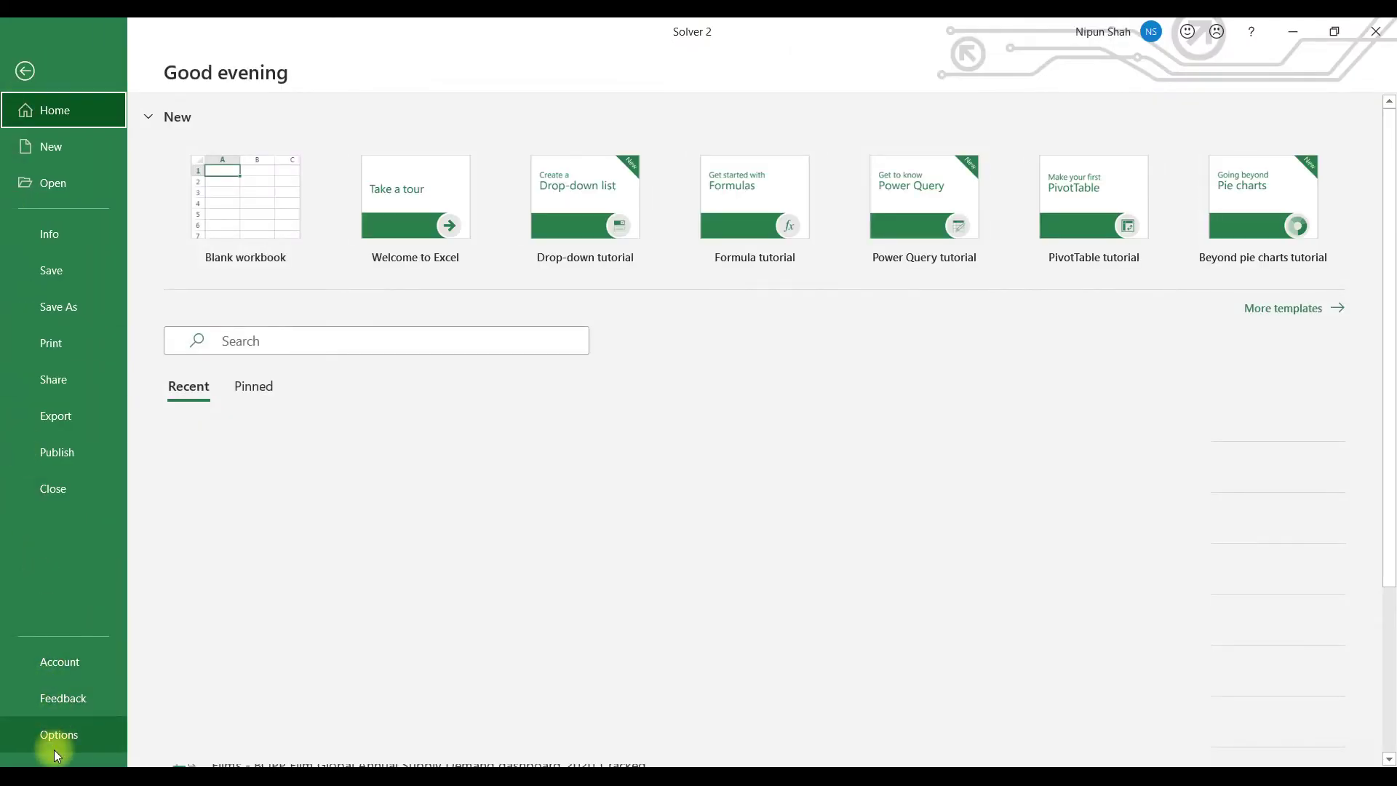
{"action": "left_click", "coordinate": [56, 749]}
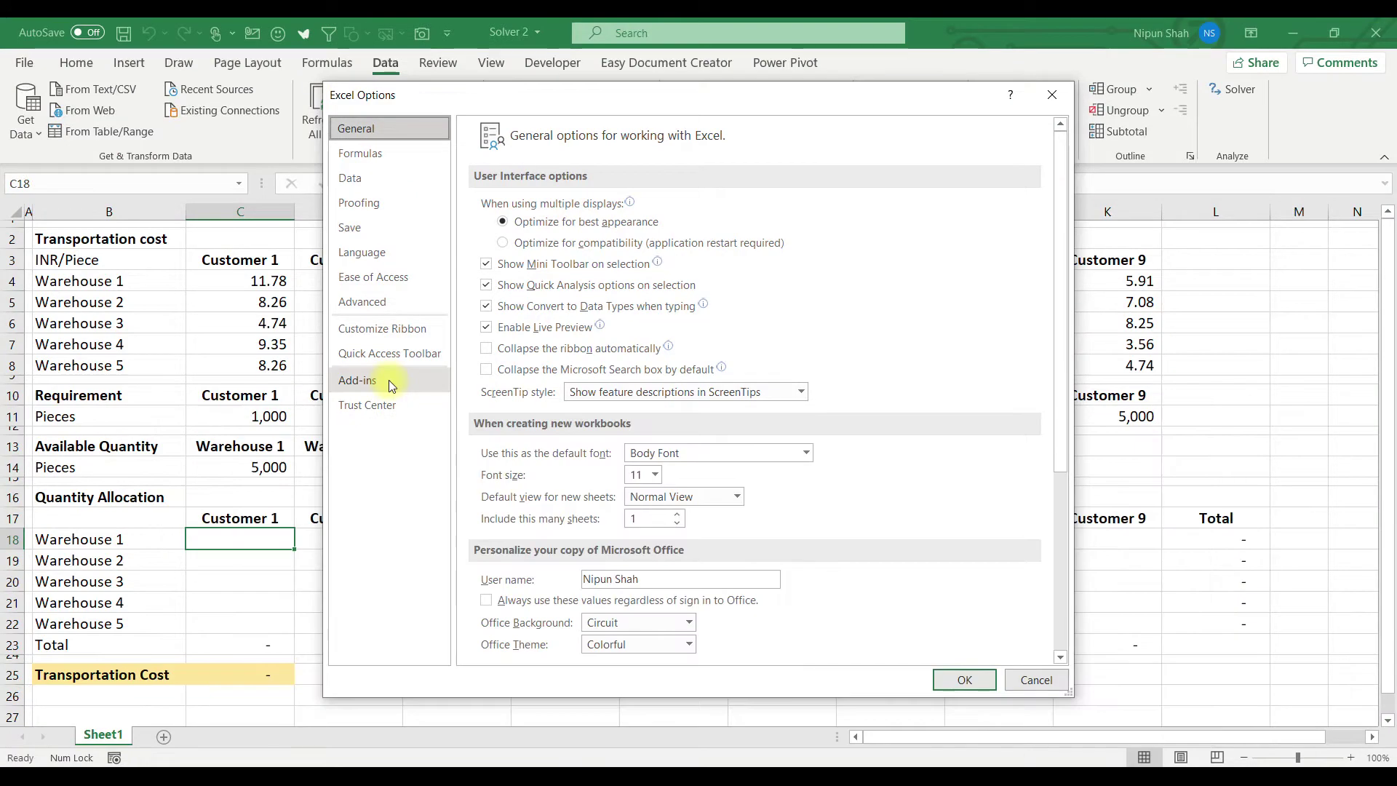
{"action": "left_click", "coordinate": [388, 380]}
{"action": "left_click", "coordinate": [724, 645]}
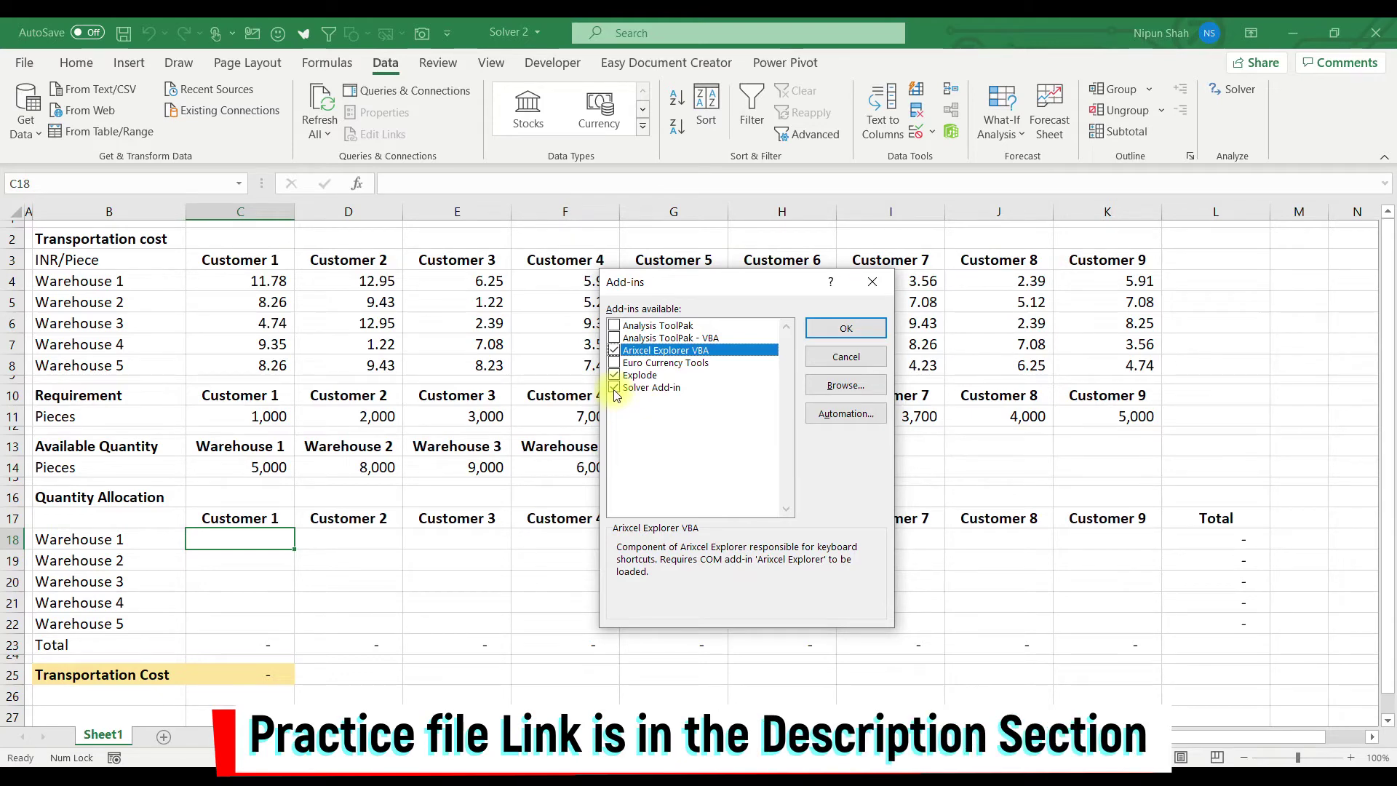
{"action": "left_click", "coordinate": [846, 329]}
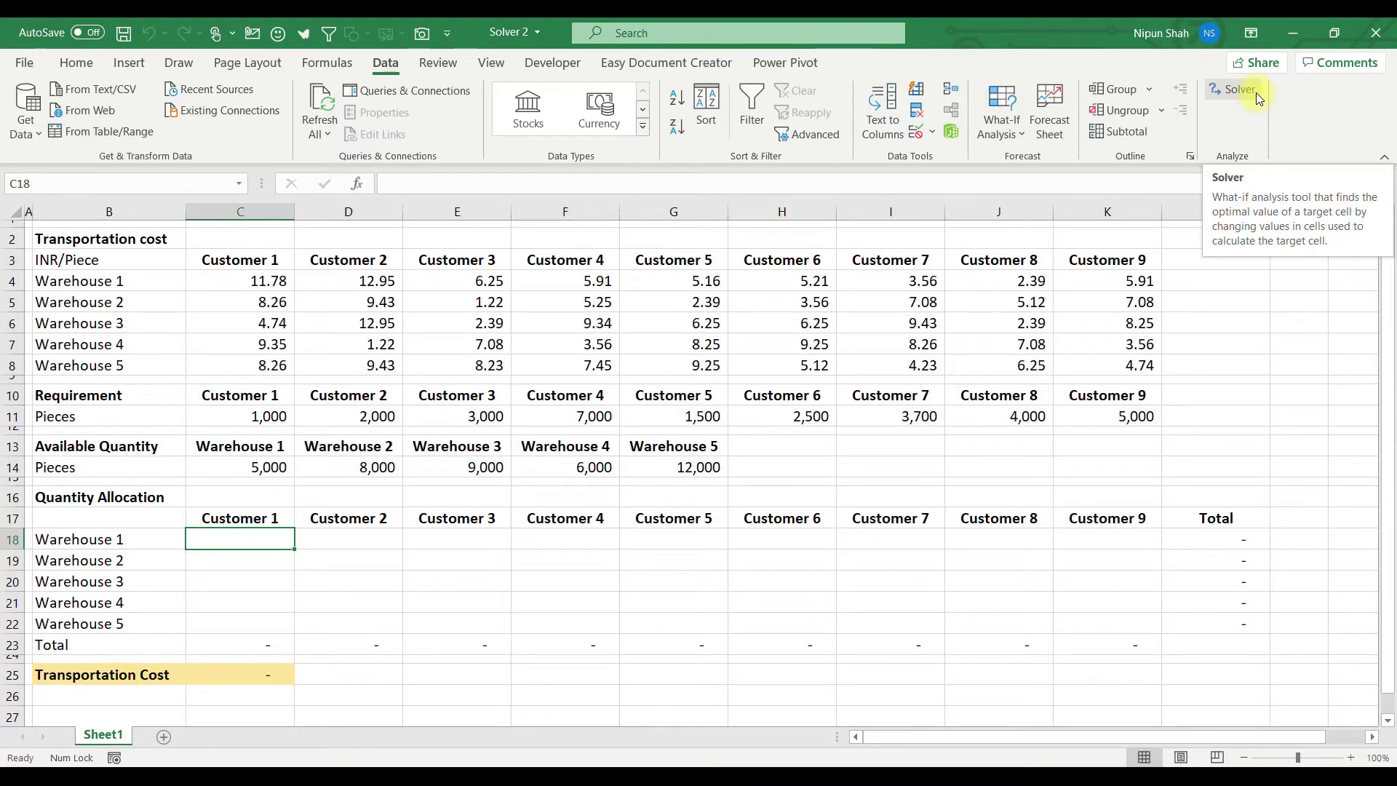
Start Solver and set its objective to minimize the transportation cost in cell C25
{"action": "left_click", "coordinate": [1256, 93]}
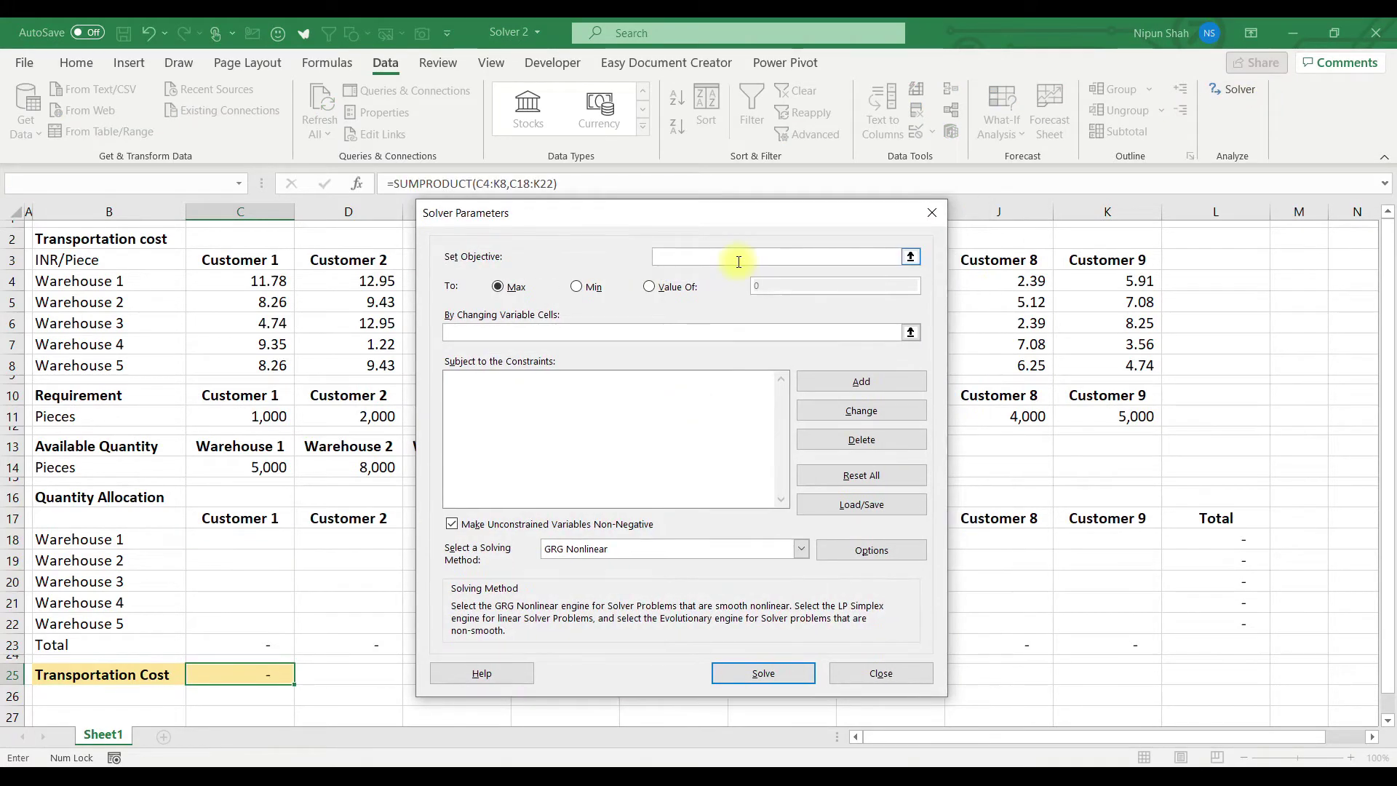
{"action": "left_click", "coordinate": [739, 261]}
{"action": "left_click", "coordinate": [237, 675]}
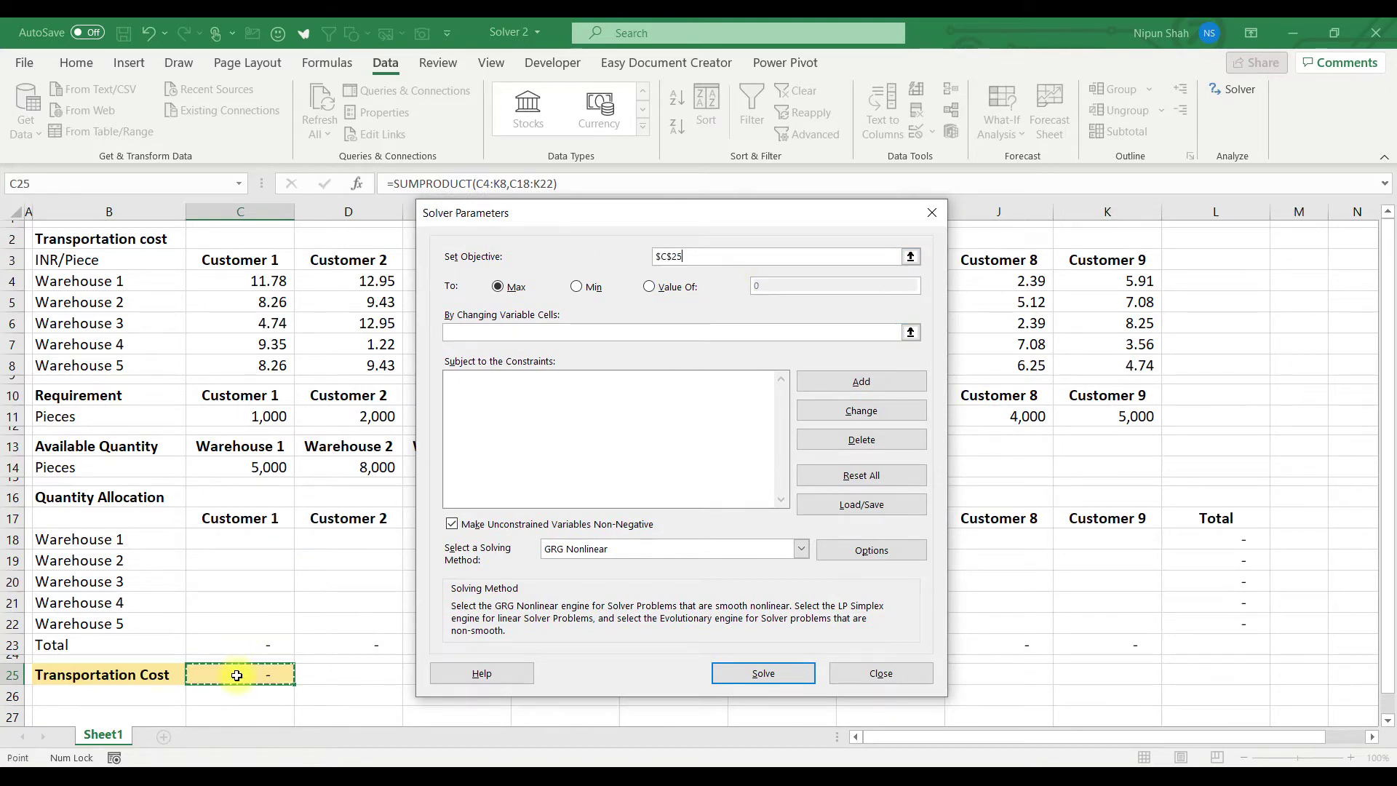
{"action": "left_click", "coordinate": [577, 287]}
Set the allocation grid C18:K22 as Solver's changing variable cells
{"action": "left_click", "coordinate": [910, 332]}
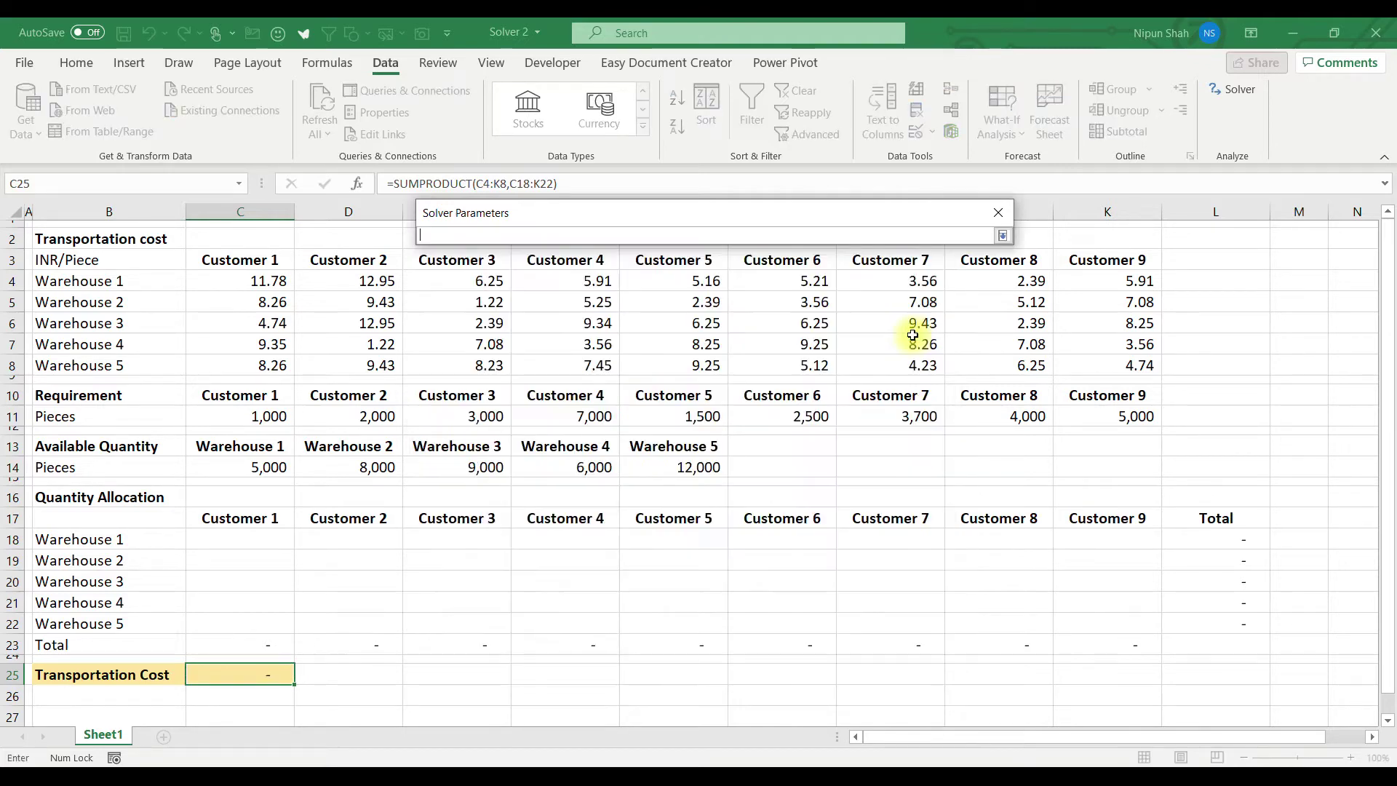
{"action": "left_click", "coordinate": [249, 546]}
{"action": "left_click_drag", "start_coordinate": [249, 546], "coordinate": [1114, 620]}
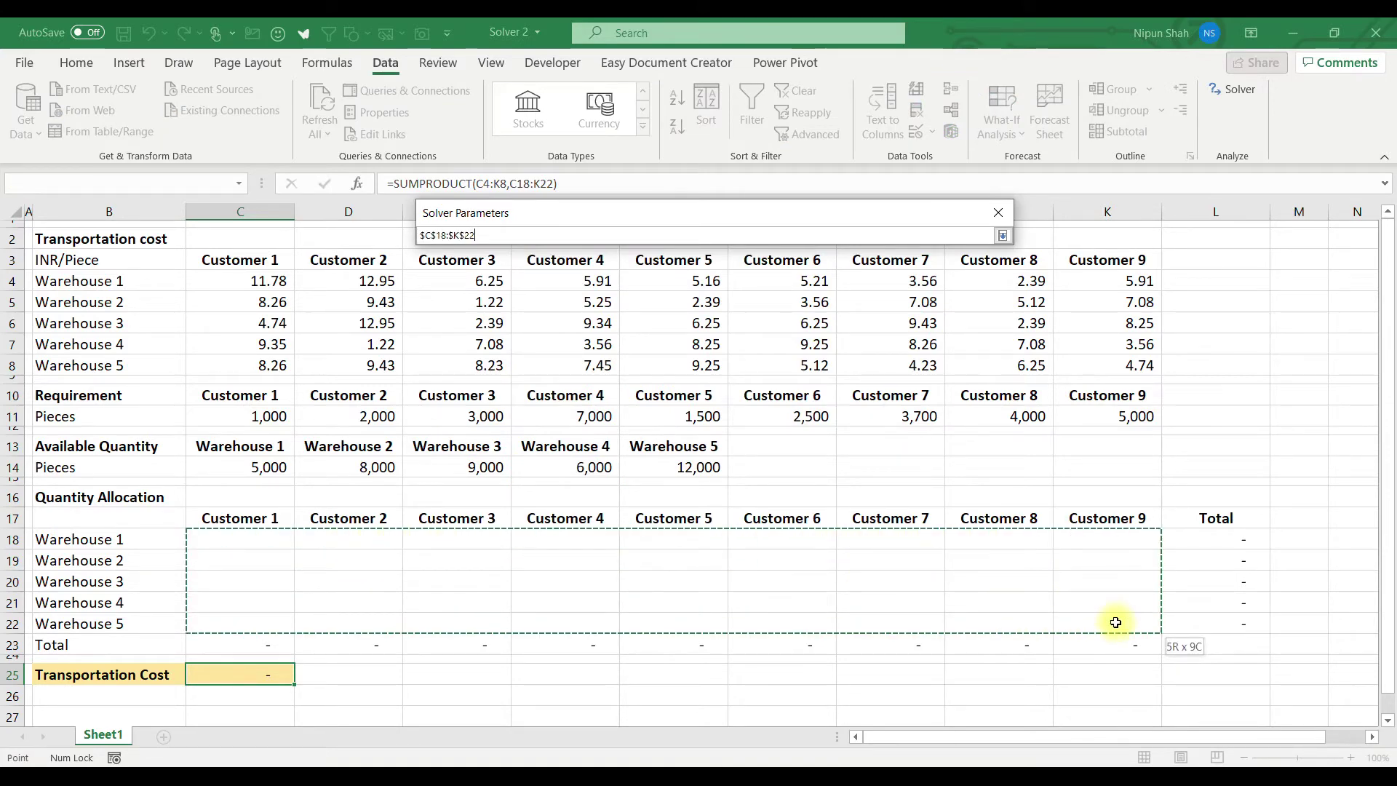
{"action": "left_click", "coordinate": [1003, 236]}
Add a Solver constraint requiring the allocation cells C18:K22 to be integers
{"action": "left_click", "coordinate": [541, 394]}
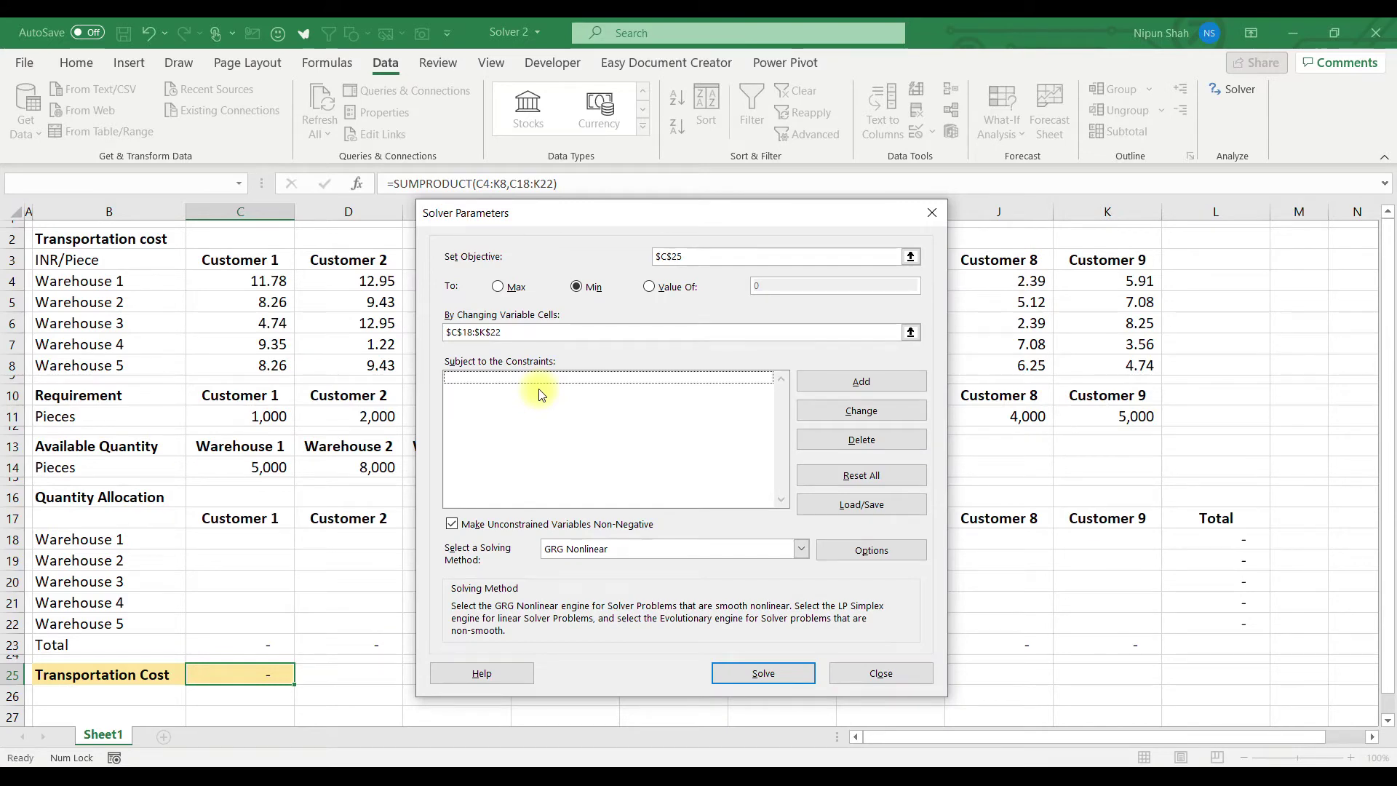
{"action": "left_click", "coordinate": [899, 382]}
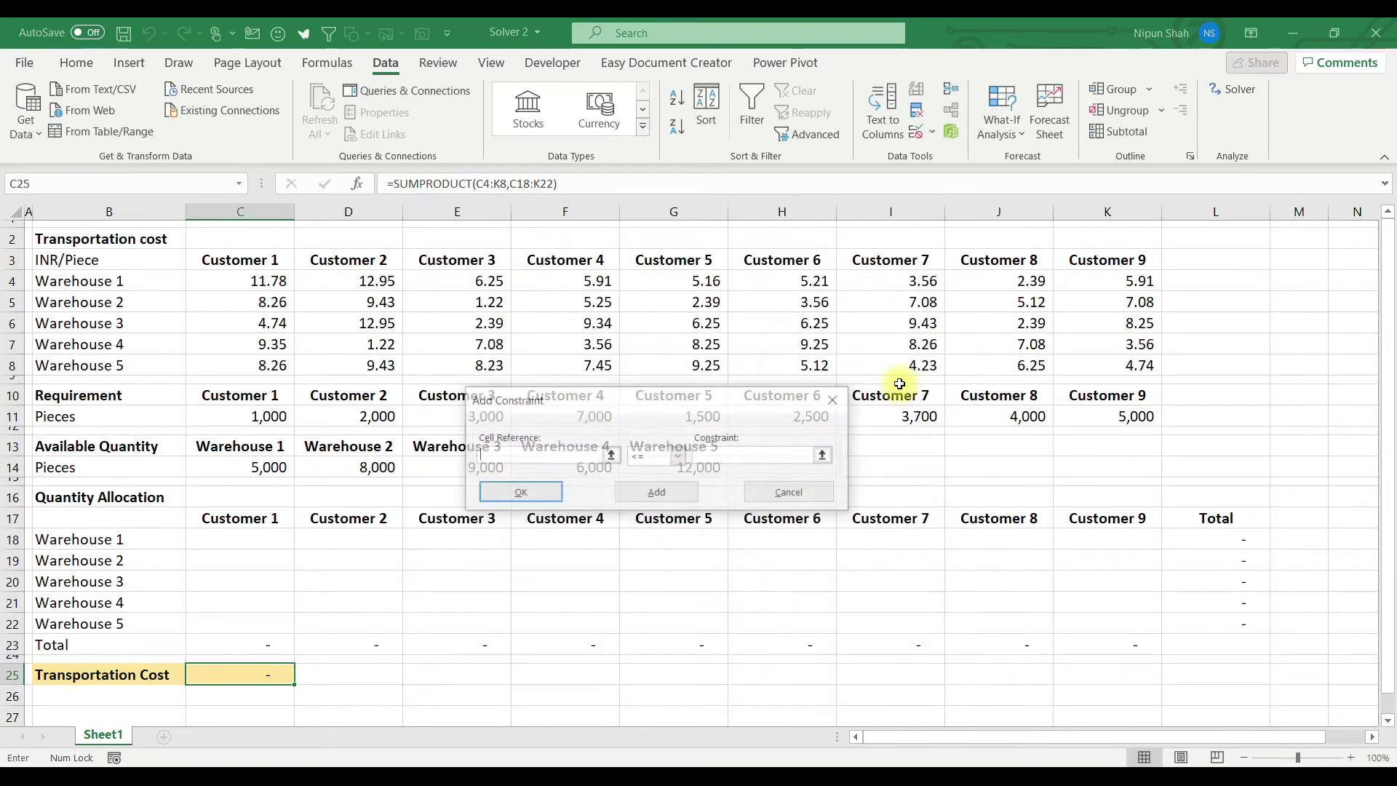
{"action": "left_click_drag", "start_coordinate": [250, 539], "coordinate": [1125, 624]}
{"action": "left_click", "coordinate": [679, 456]}
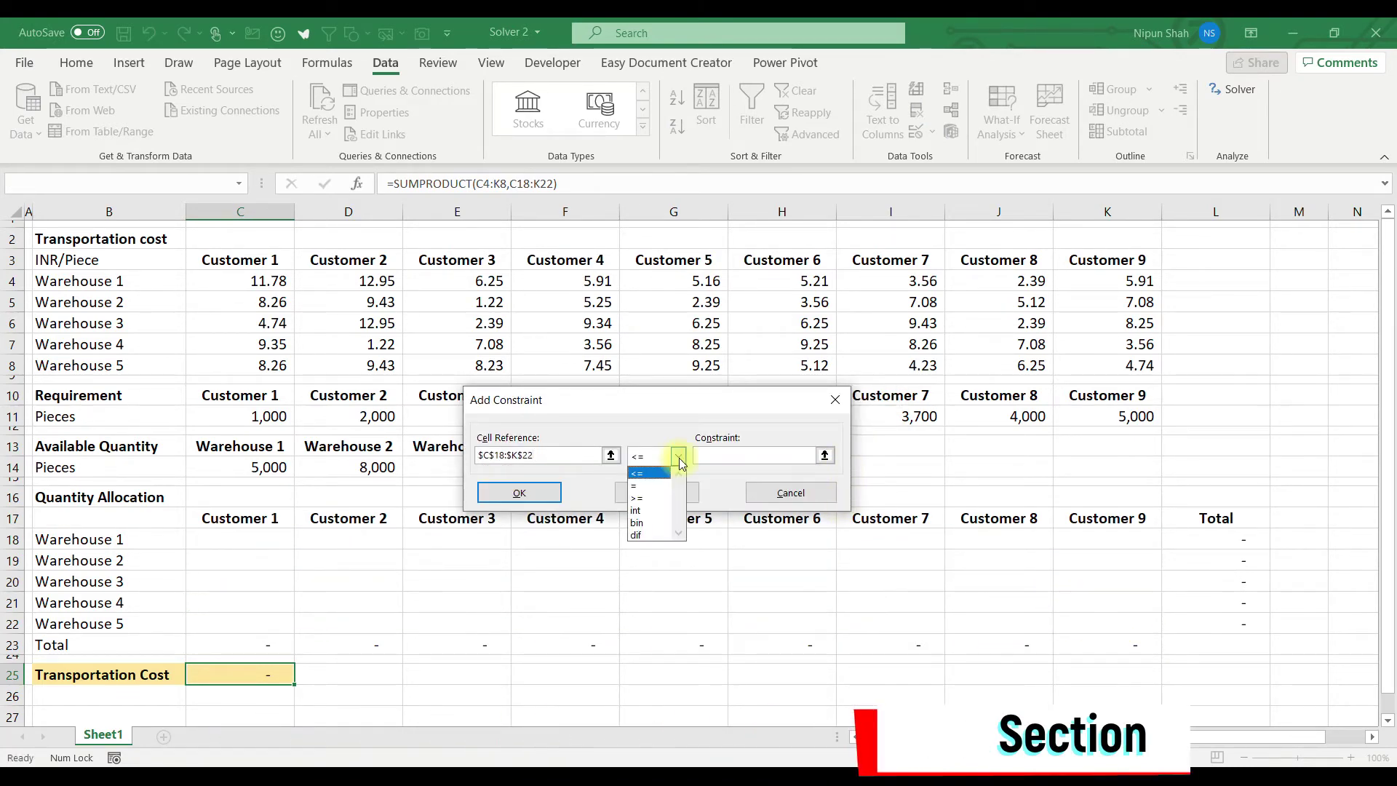
{"action": "left_click", "coordinate": [648, 510]}
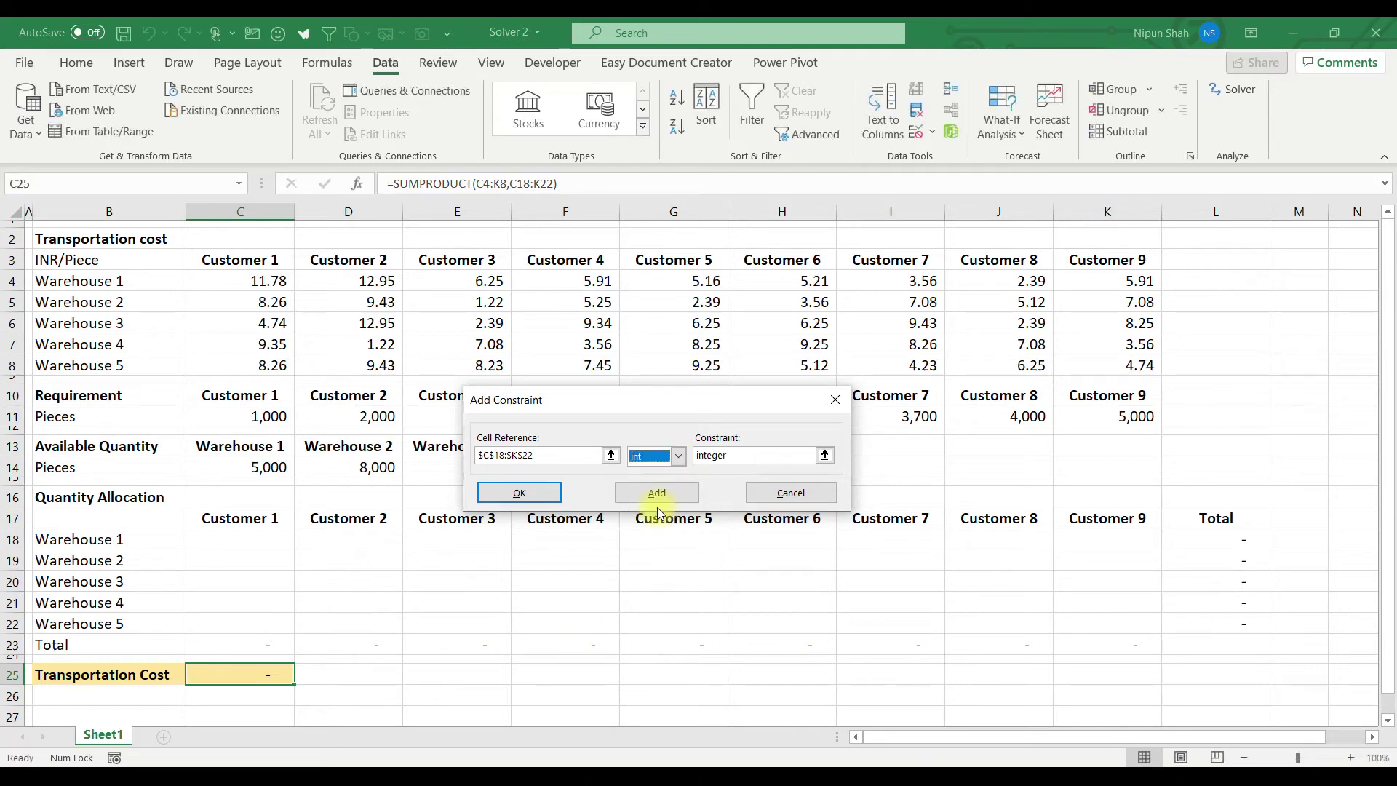
{"action": "left_click", "coordinate": [657, 494]}
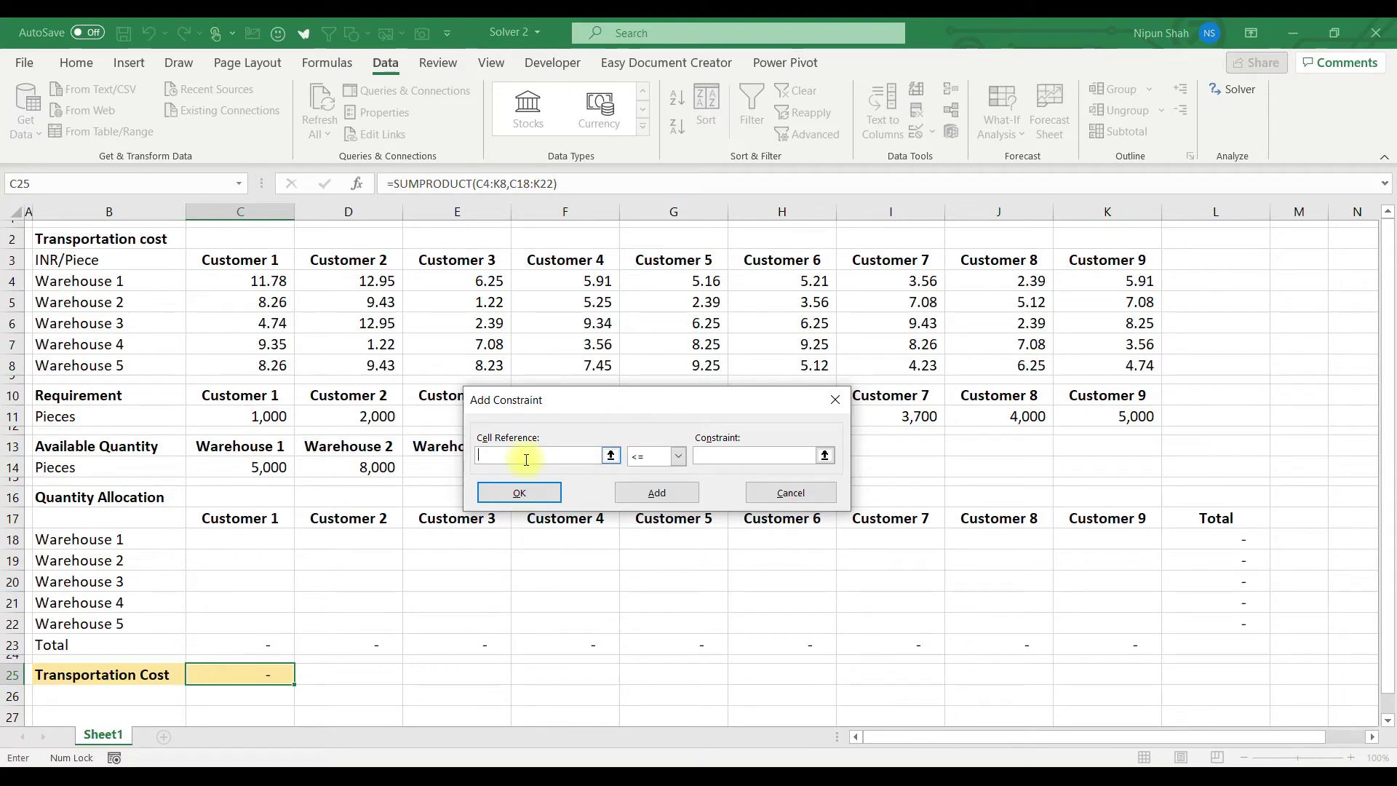
Add a constraint making the customer totals C23:K23 equal to the required pieces in C11:K11
{"action": "left_click", "coordinate": [261, 651]}
{"action": "left_click_drag", "start_coordinate": [261, 651], "coordinate": [1116, 654]}
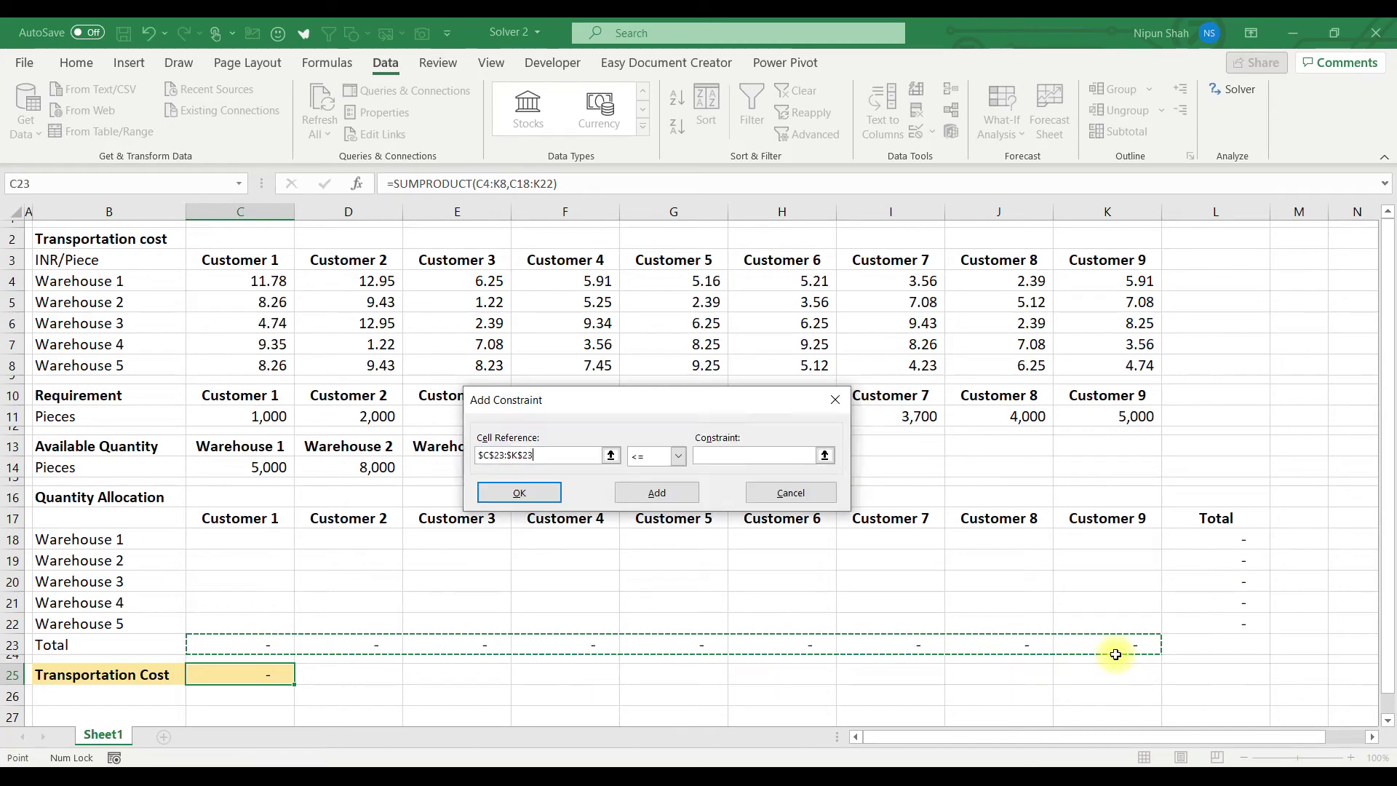
{"action": "left_click", "coordinate": [670, 455]}
{"action": "left_click", "coordinate": [658, 489]}
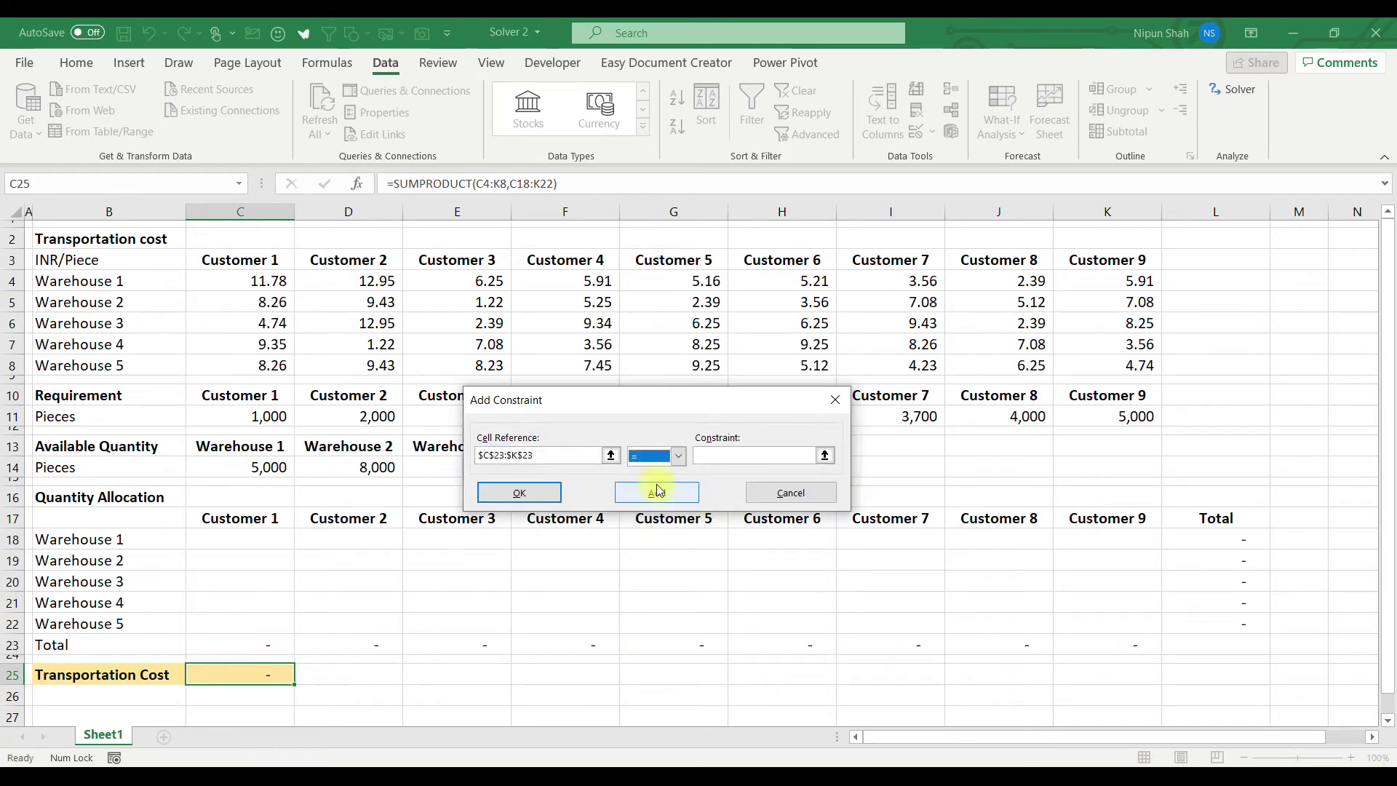
{"action": "left_click", "coordinate": [825, 456]}
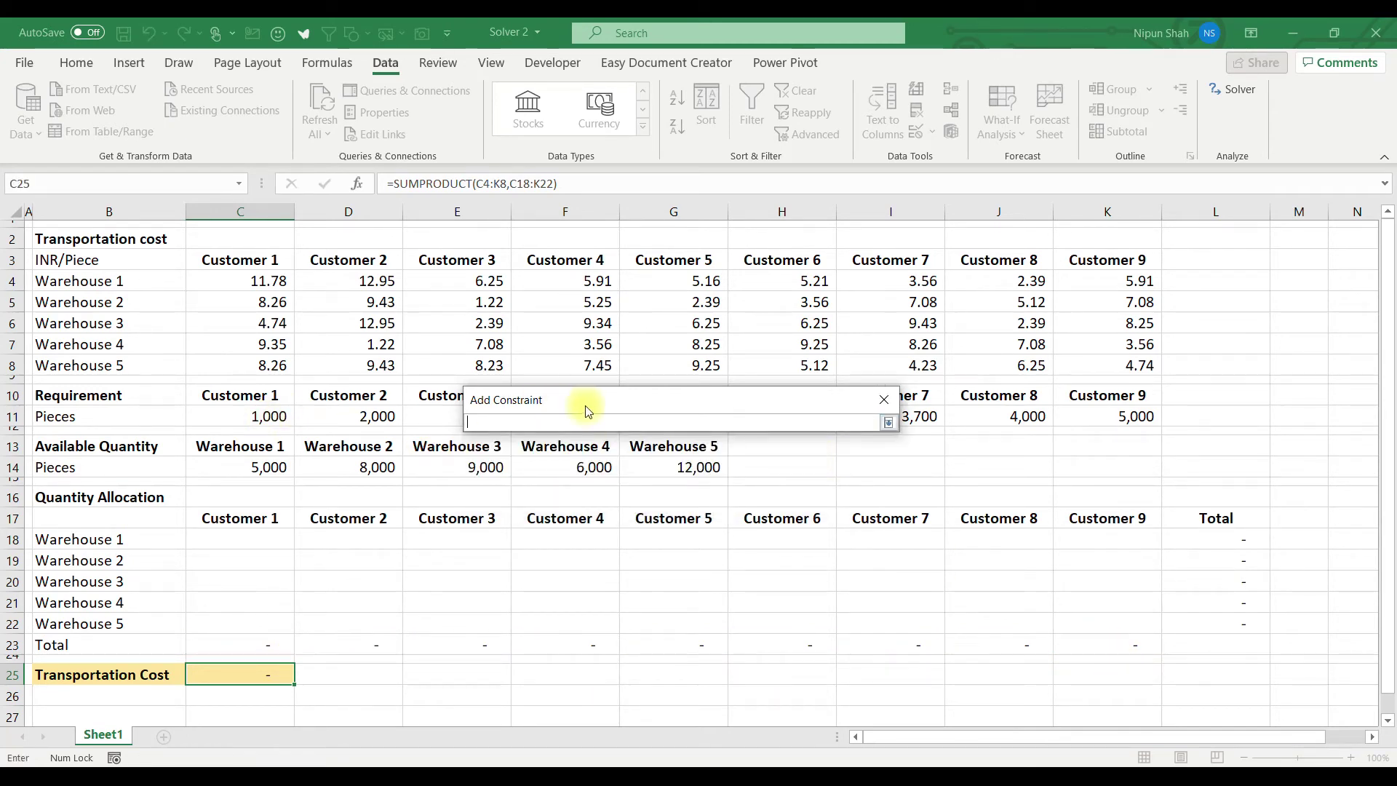
{"action": "left_click_drag", "start_coordinate": [249, 416], "coordinate": [1019, 411]}
{"action": "left_click_drag", "start_coordinate": [1084, 409], "coordinate": [1083, 410]}
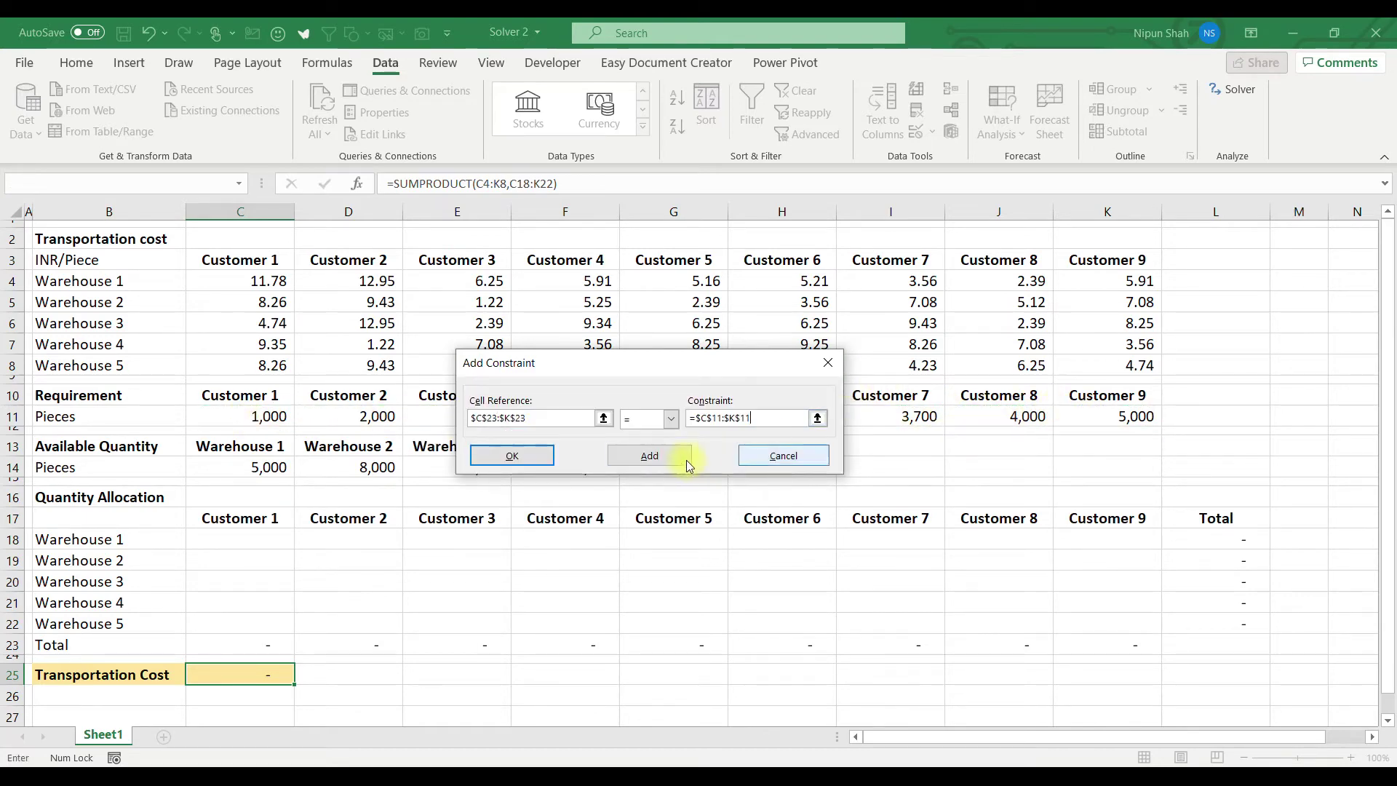
{"action": "left_click", "coordinate": [646, 457]}
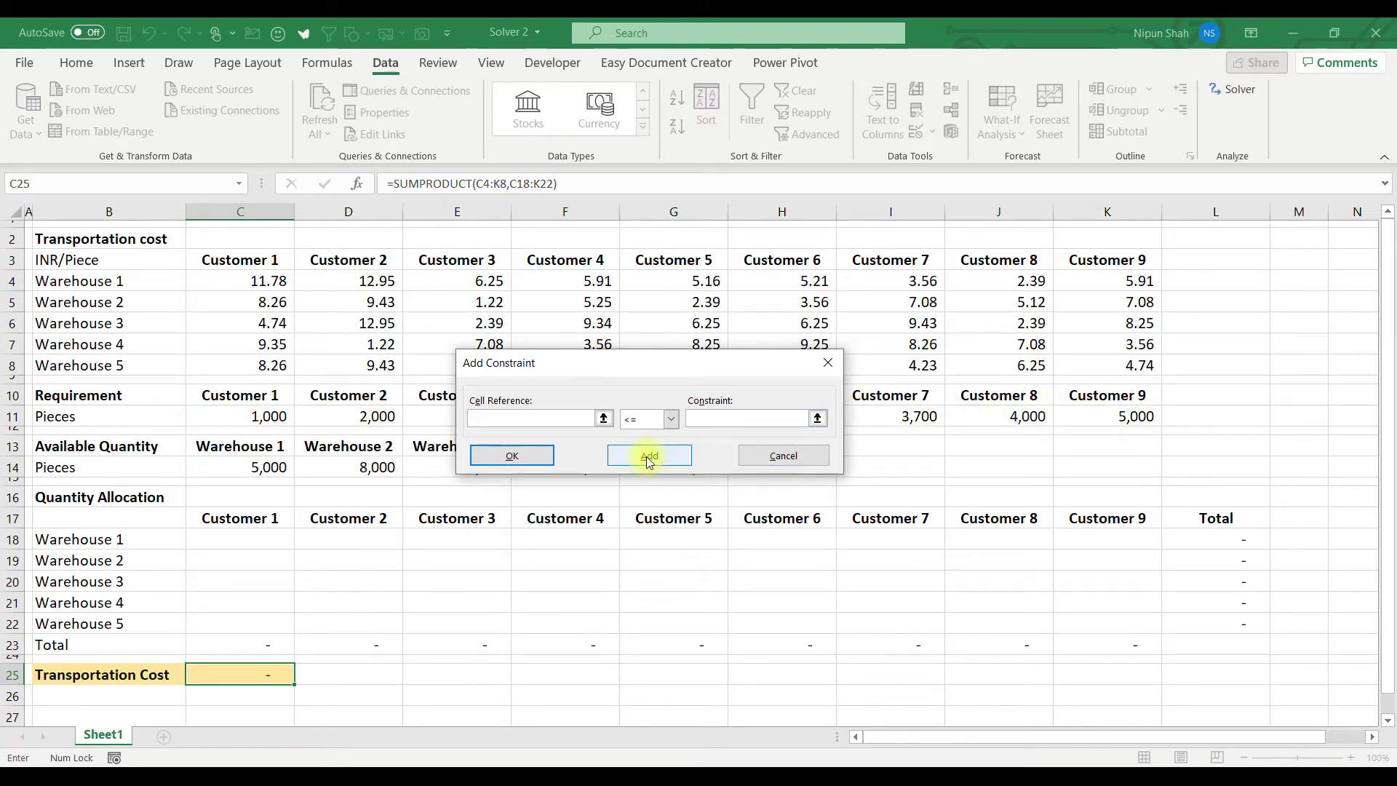
Add a constraint keeping the warehouse totals L18:L22 less than or equal to the available quantities in C14:G14
{"action": "left_click_drag", "start_coordinate": [1242, 551], "coordinate": [1242, 627]}
{"action": "left_click", "coordinate": [689, 438]}
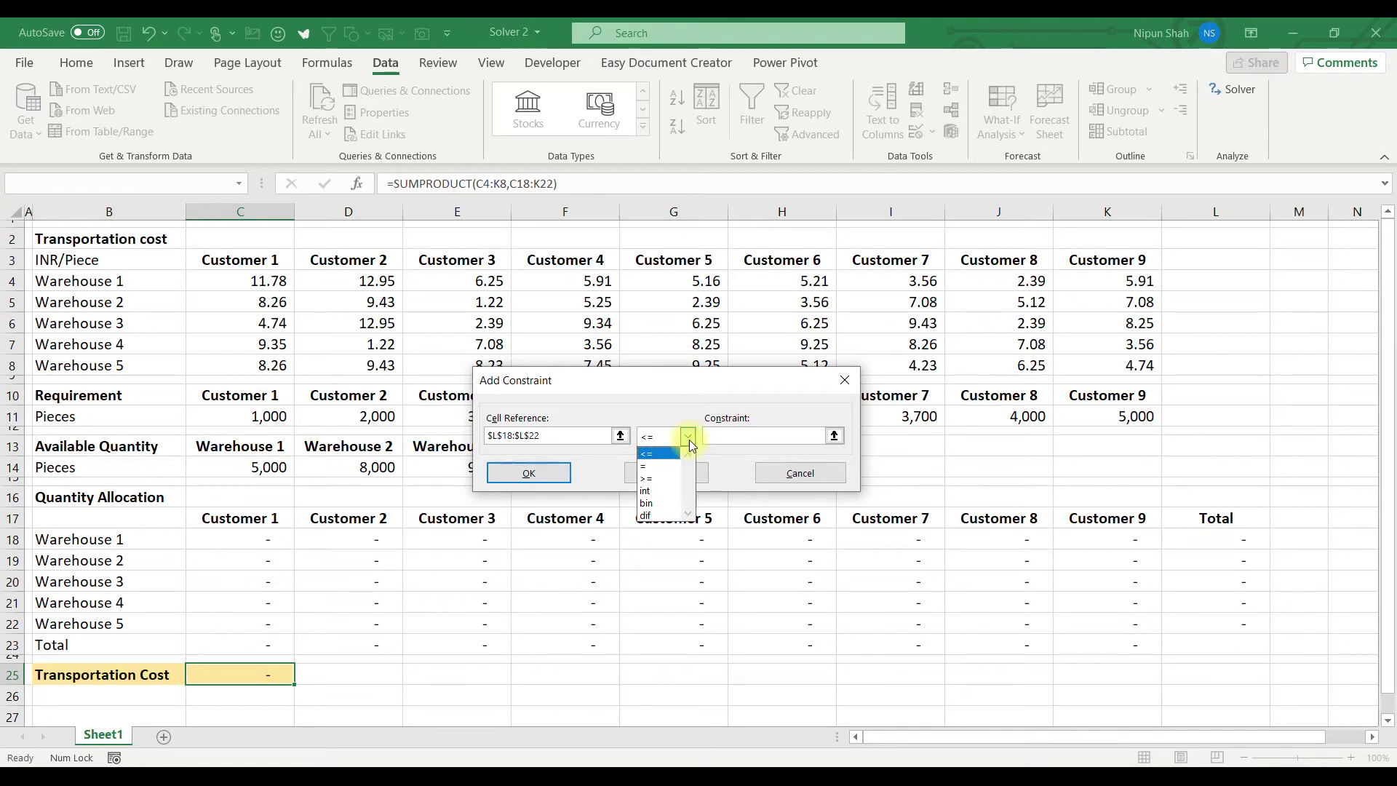
{"action": "left_click", "coordinate": [688, 440]}
{"action": "left_click", "coordinate": [711, 436]}
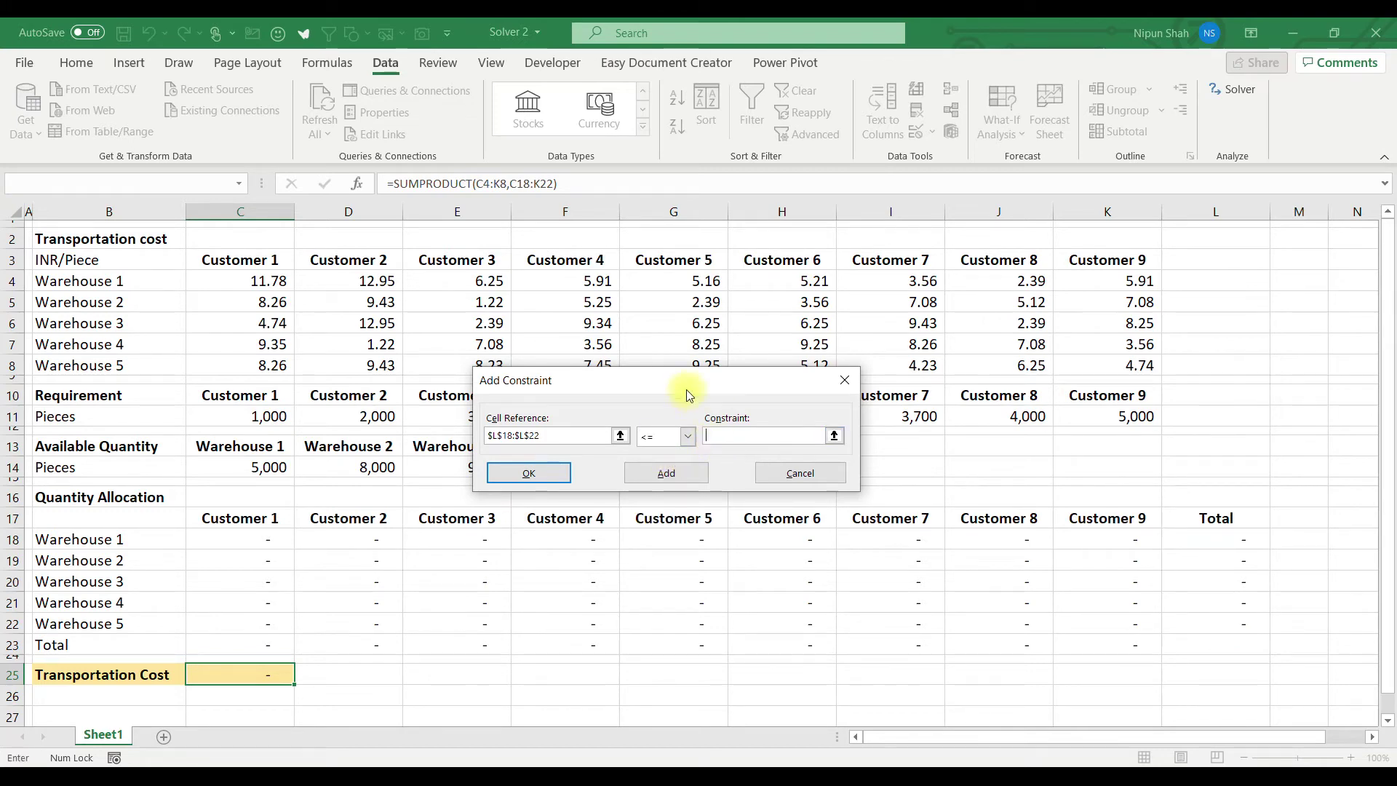
{"action": "left_click_drag", "start_coordinate": [687, 390], "coordinate": [688, 284]}
{"action": "left_click_drag", "start_coordinate": [259, 467], "coordinate": [700, 466]}
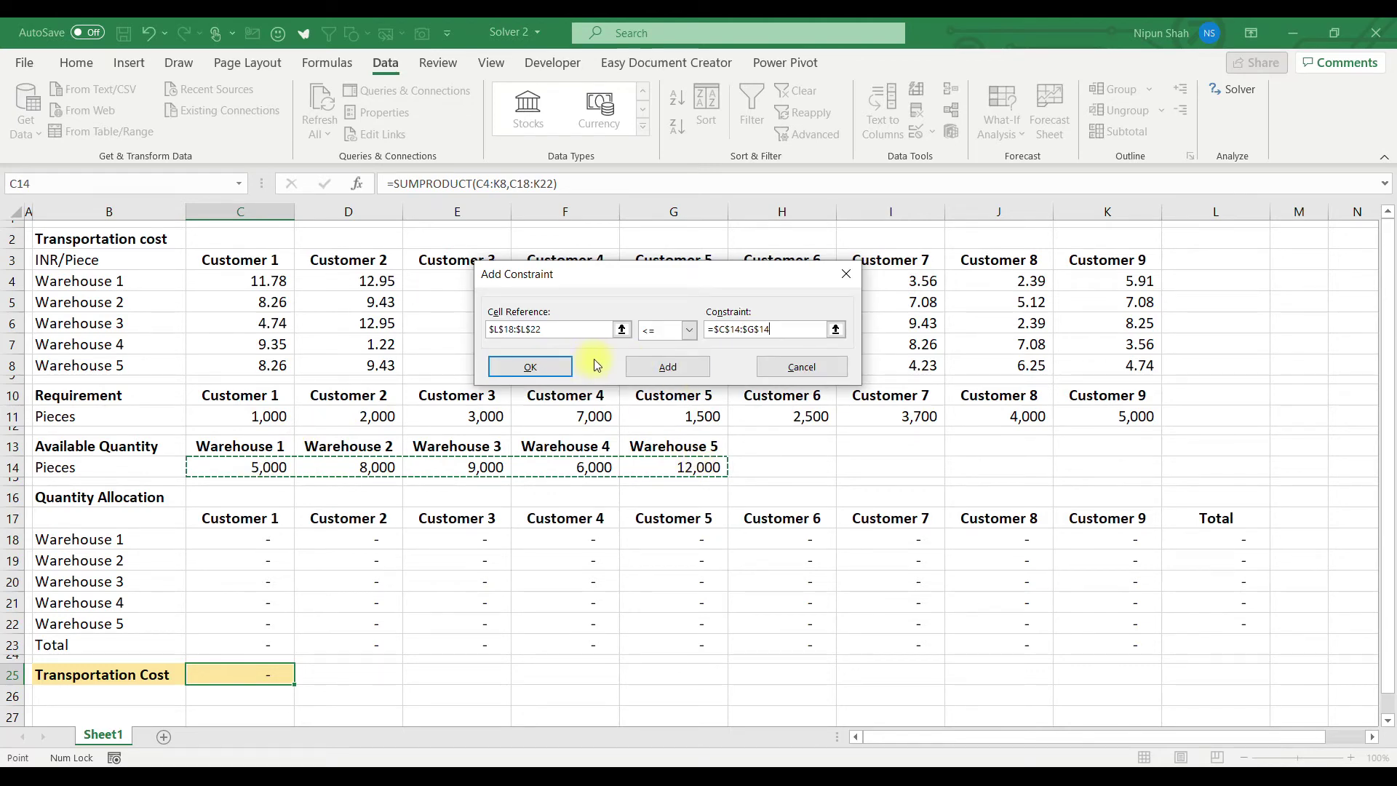
{"action": "left_click", "coordinate": [542, 370]}
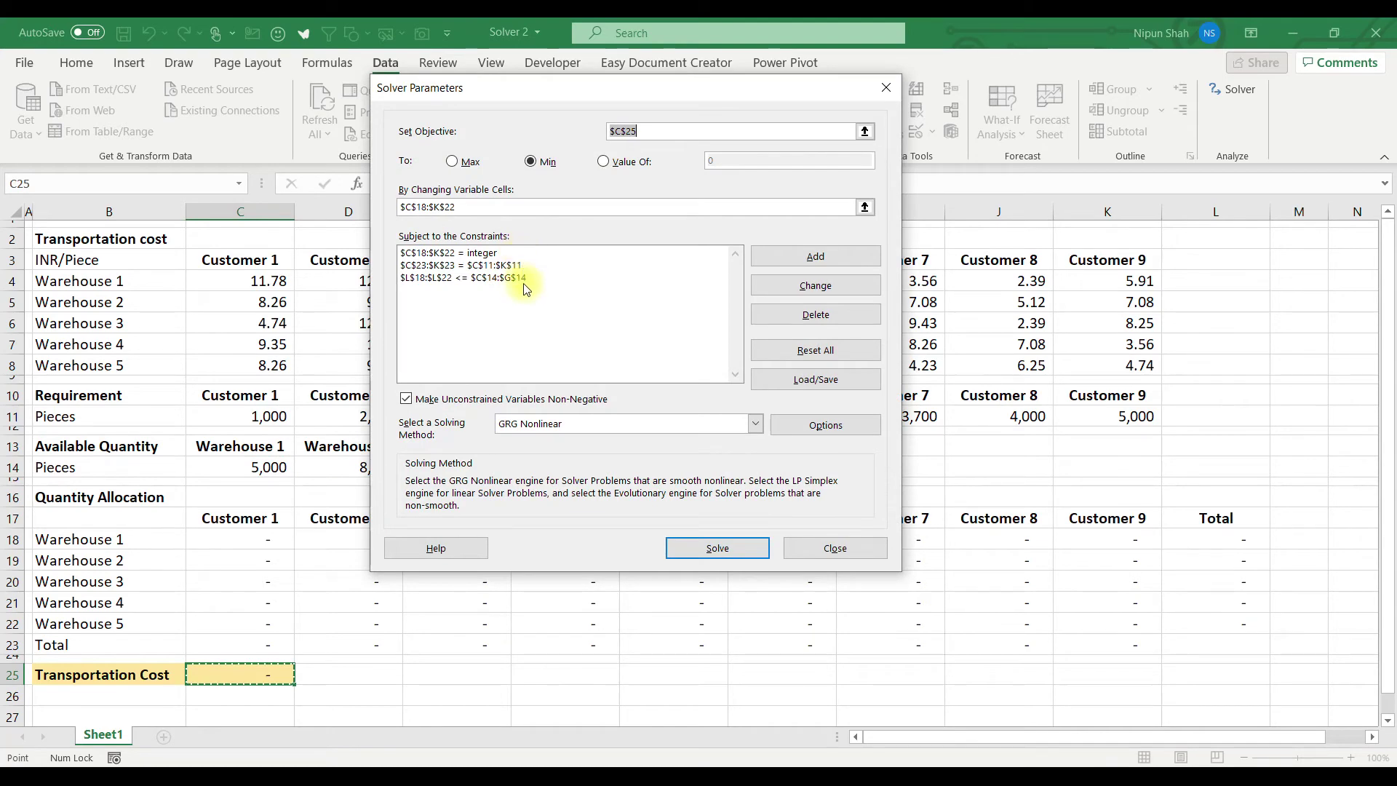
Solve the model with GRG Nonlinear and keep the Solver solution without returning to the parameters dialog
{"action": "left_click", "coordinate": [718, 548]}
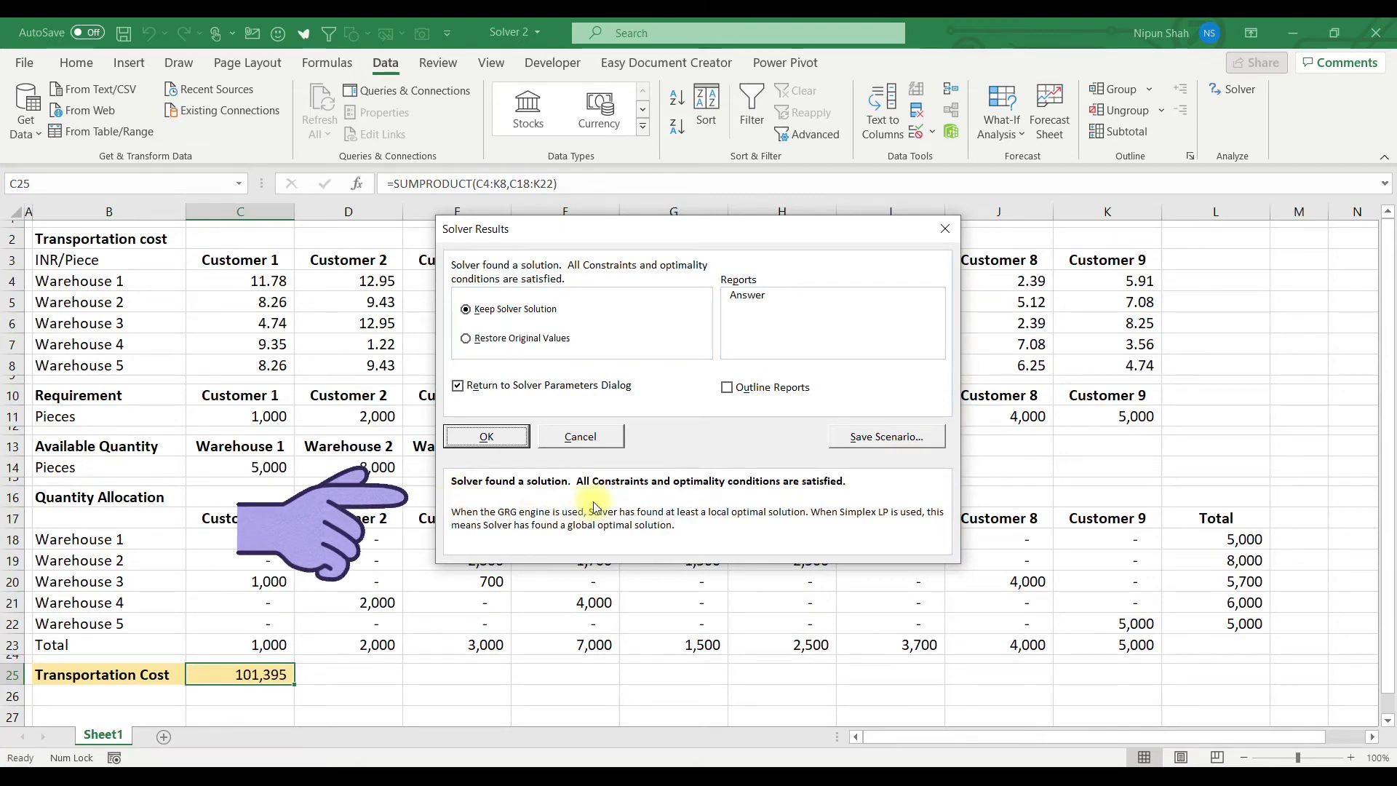
{"action": "left_click", "coordinate": [458, 387]}
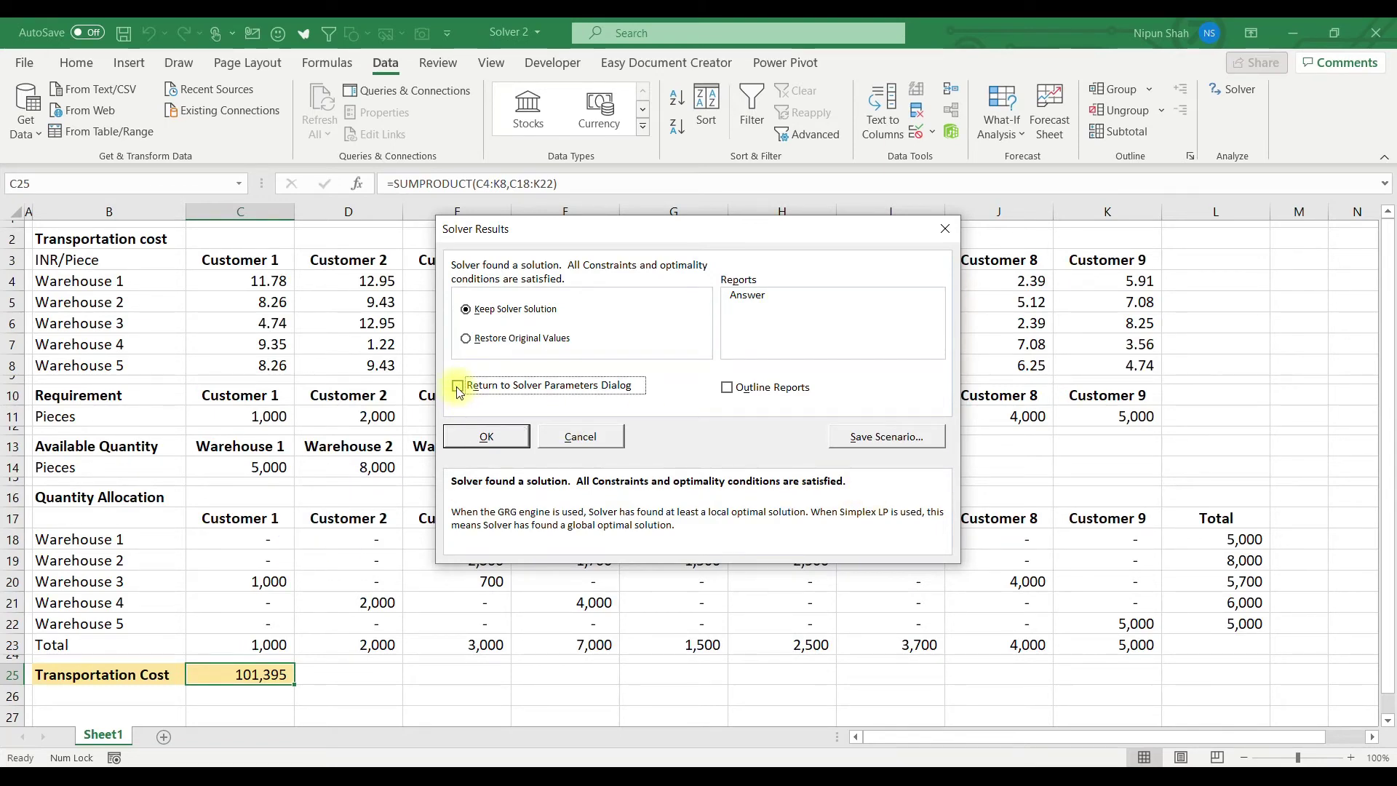
{"action": "left_click", "coordinate": [486, 437]}
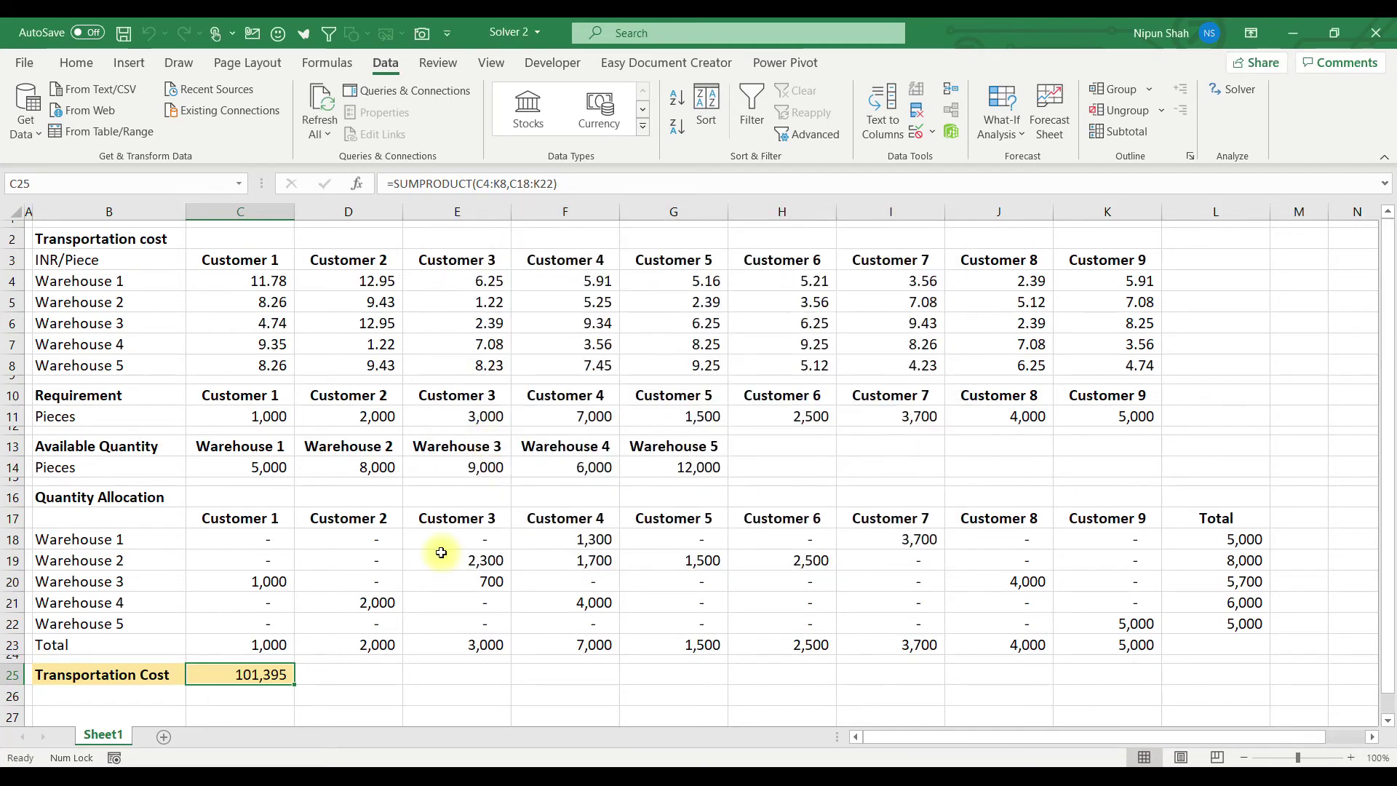